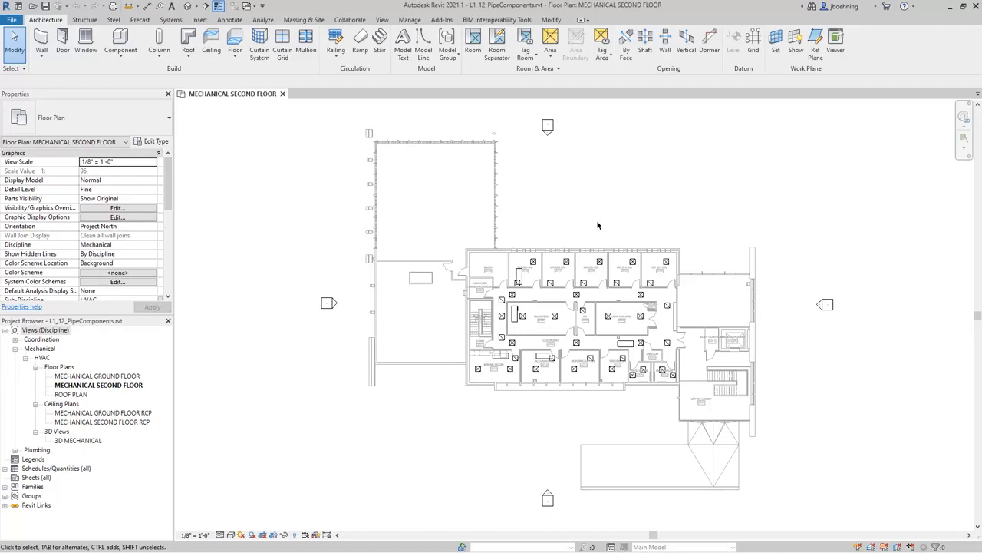
# - Start the Pipe command in the second floor mechanical plan with the Standard pipe type
pyautogui.scroll(5, 537, 294)
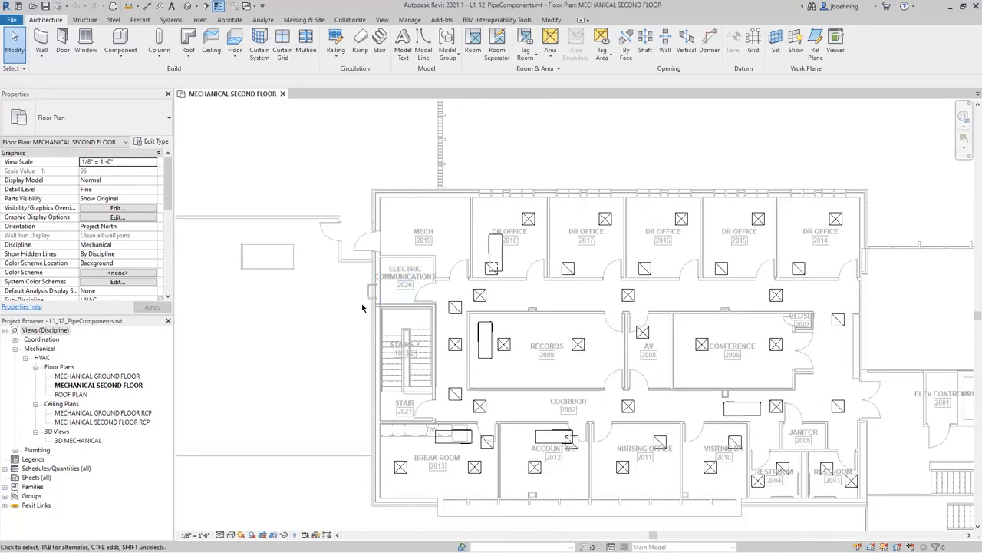
pyautogui.moveTo(346, 307); pyautogui.dragTo(280, 280, button='middle')
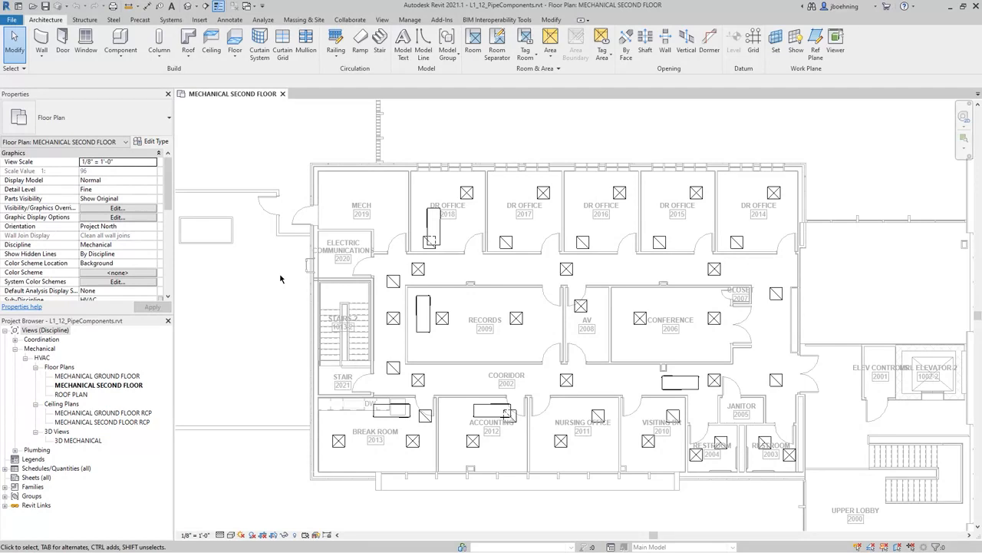
pyautogui.click(170, 19)
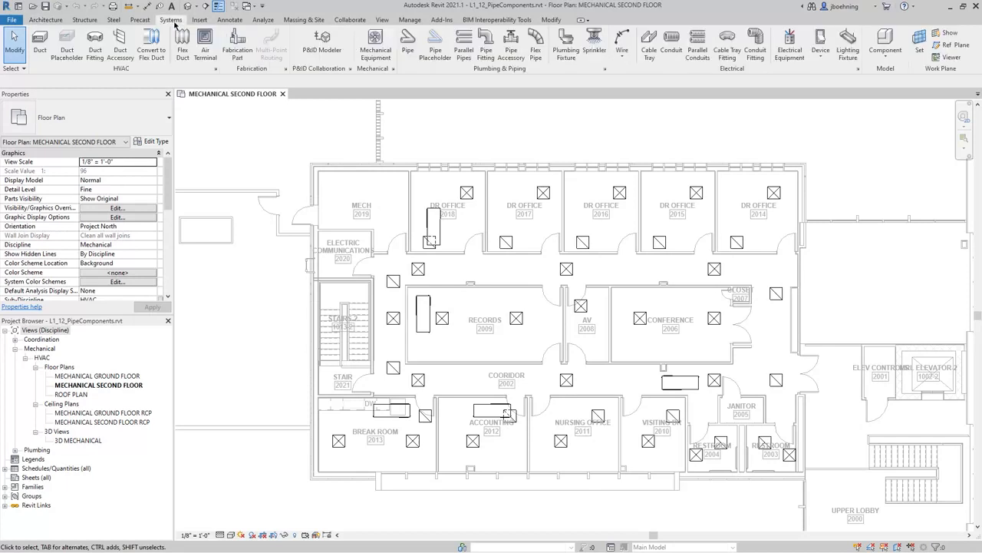
pyautogui.click(408, 50)
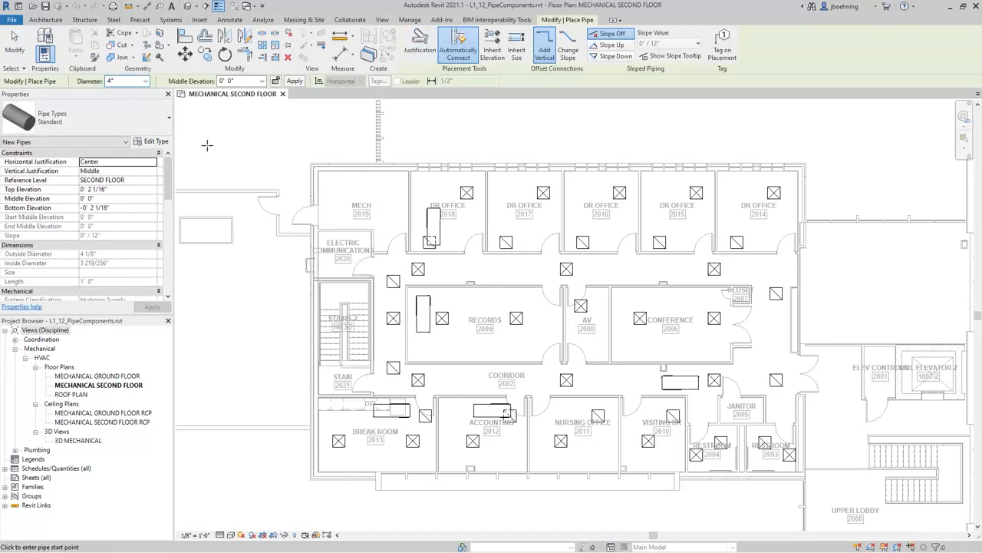
pyautogui.click(151, 125)
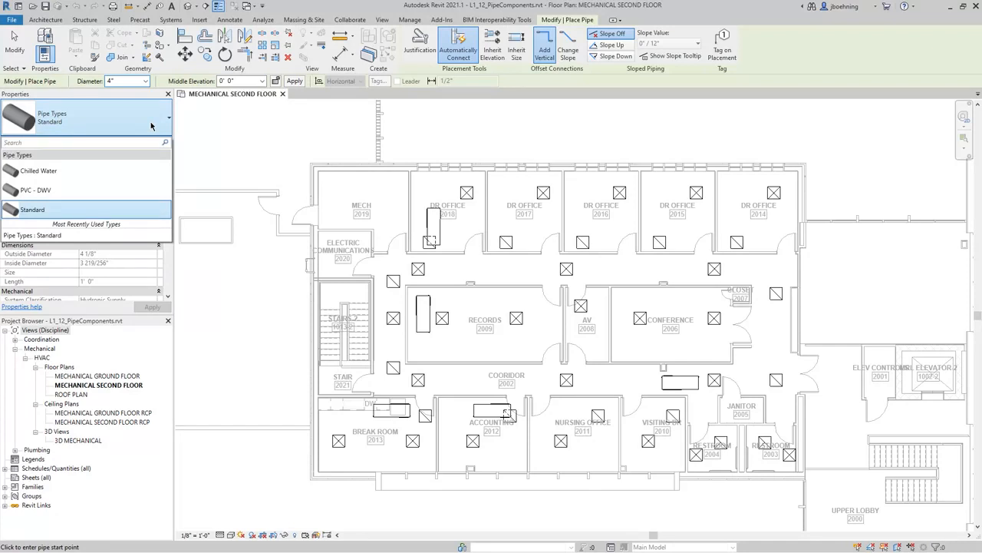
pyautogui.moveTo(91, 210)
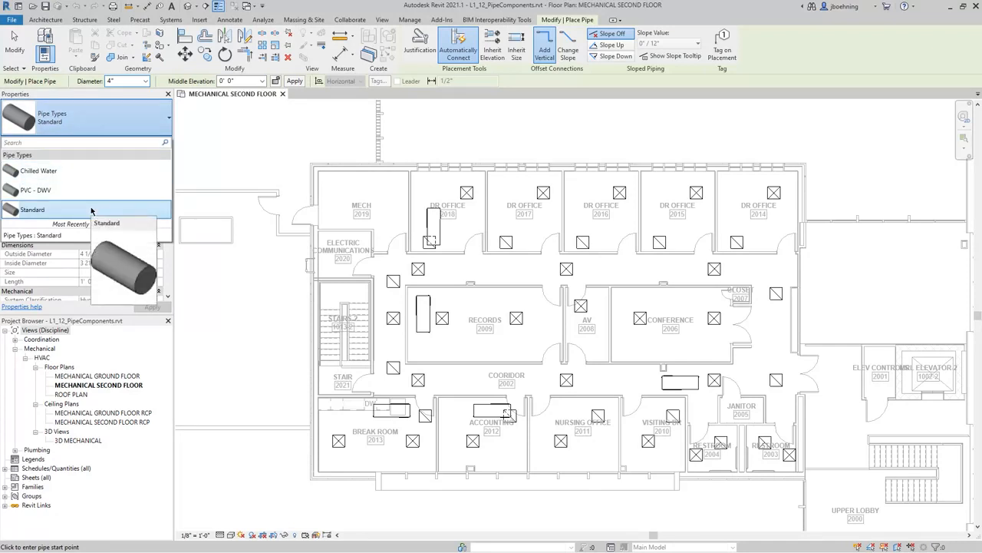
pyautogui.click(90, 210)
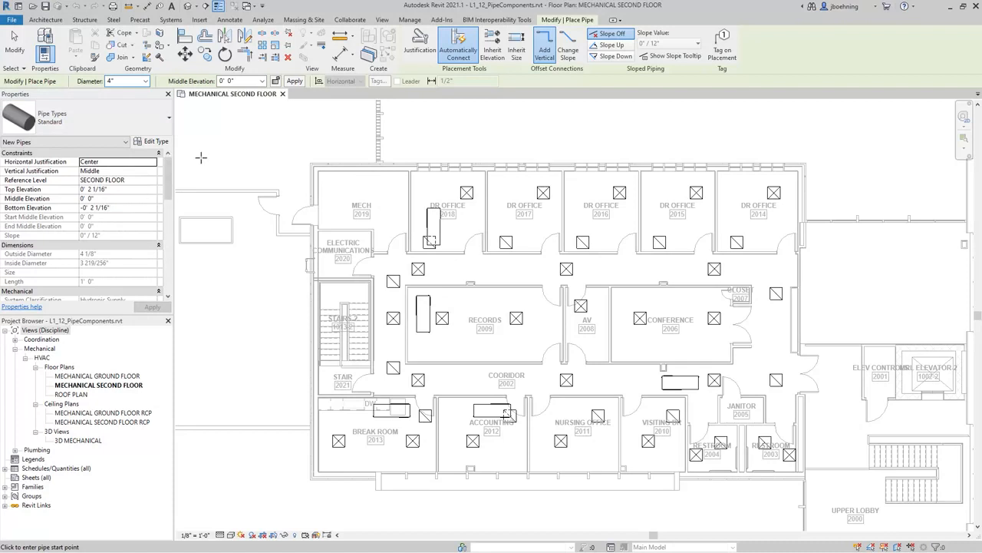
# - Choose HEATING HOT WATER SUPPLY as the system type for the new pipe
pyautogui.moveTo(167, 181); pyautogui.dragTo(165, 202)
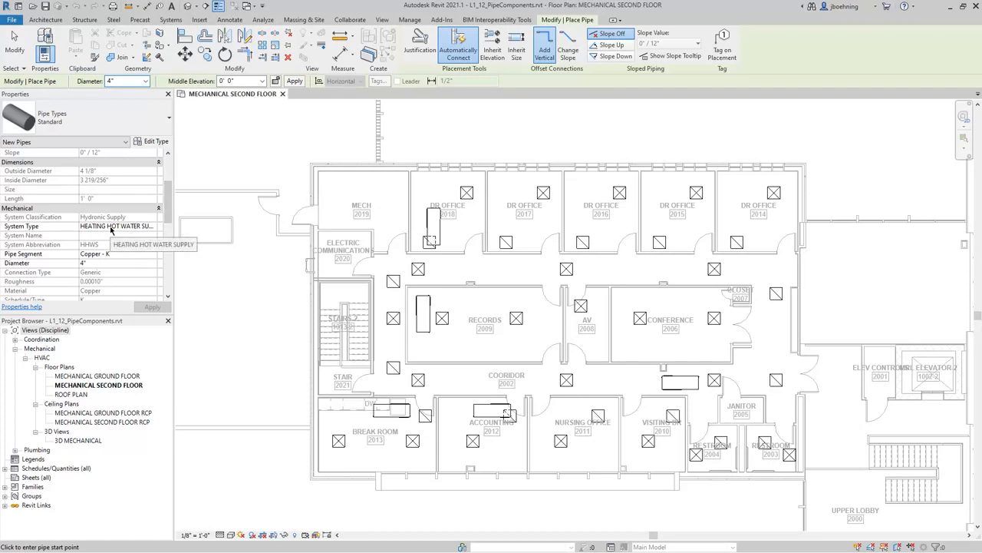
pyautogui.click(153, 229)
pyautogui.click(152, 230)
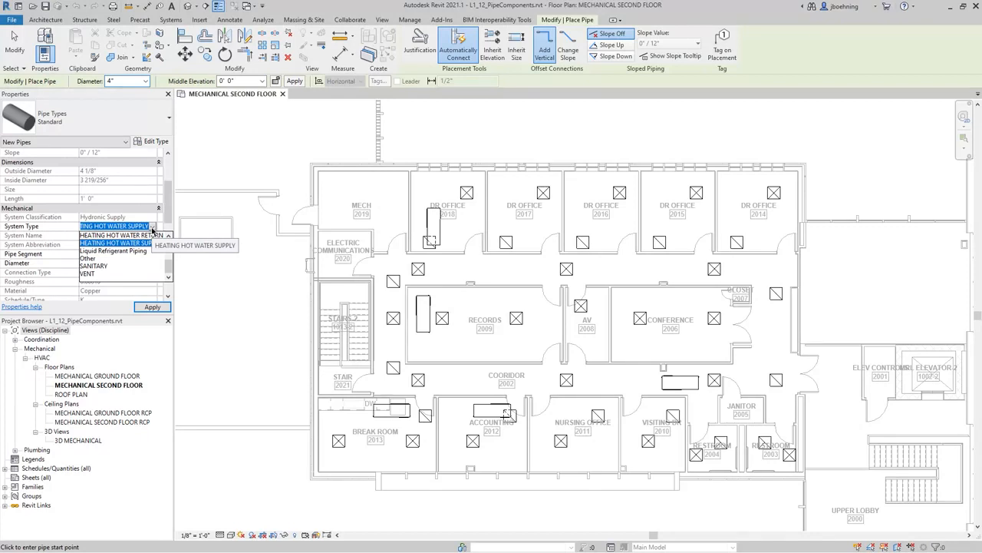
pyautogui.moveTo(168, 269); pyautogui.dragTo(169, 265)
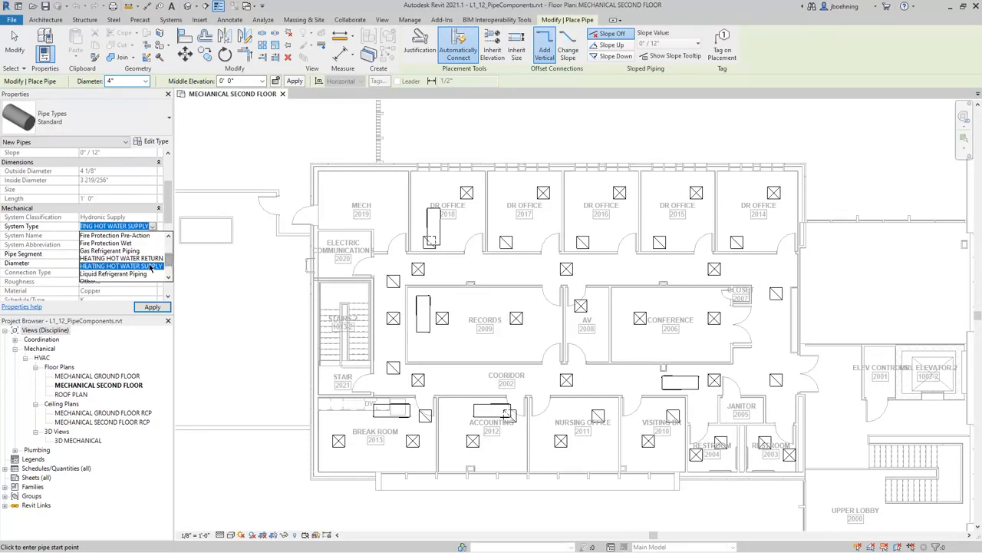
pyautogui.click(148, 269)
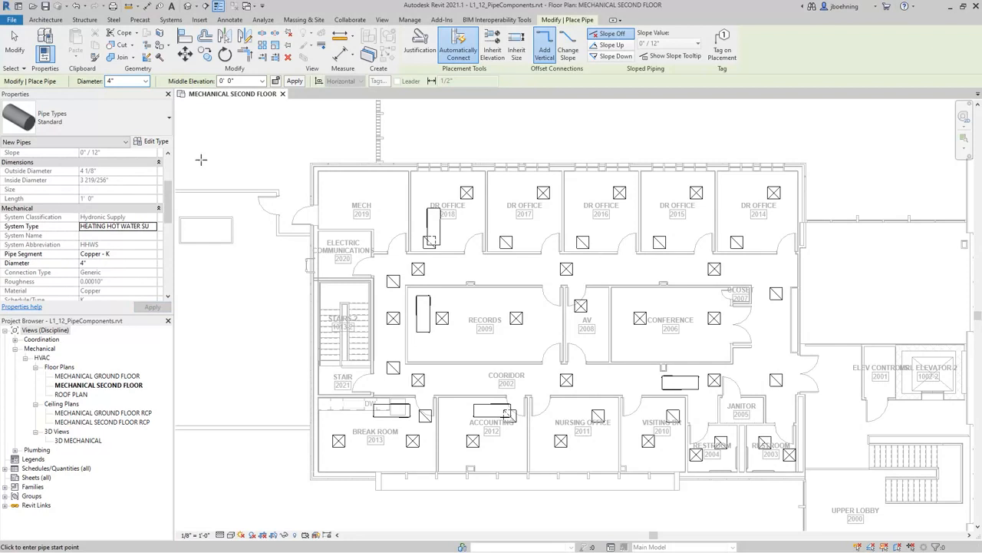
# - Set the new pipe's bottom elevation to 10' 0"
pyautogui.click(123, 81)
pyautogui.click(242, 81)
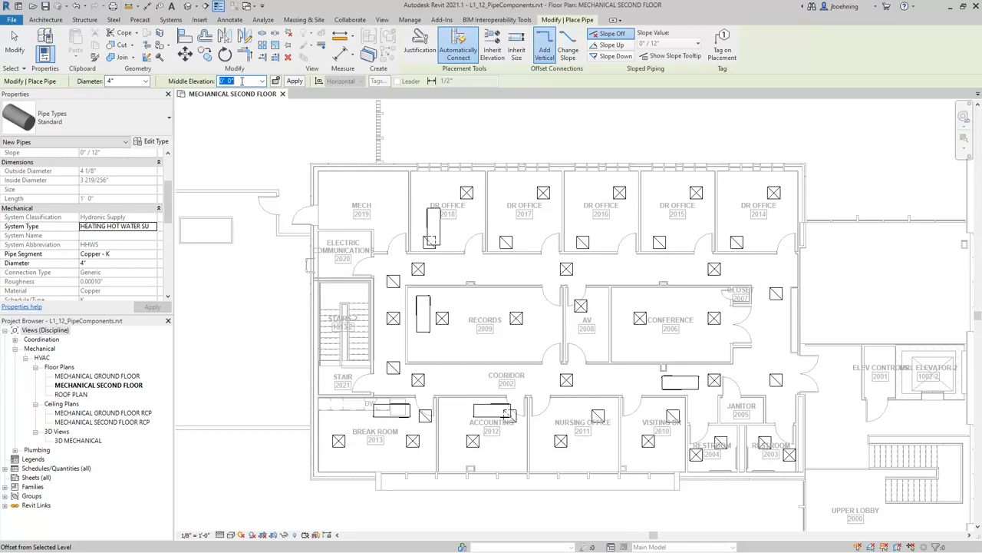
pyautogui.moveTo(168, 198); pyautogui.dragTo(170, 170)
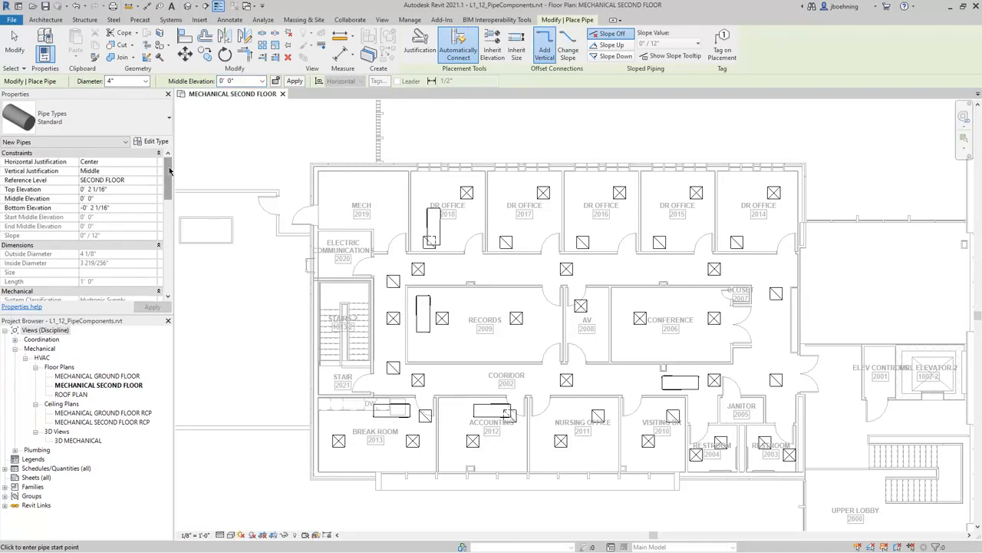
pyautogui.click(124, 211)
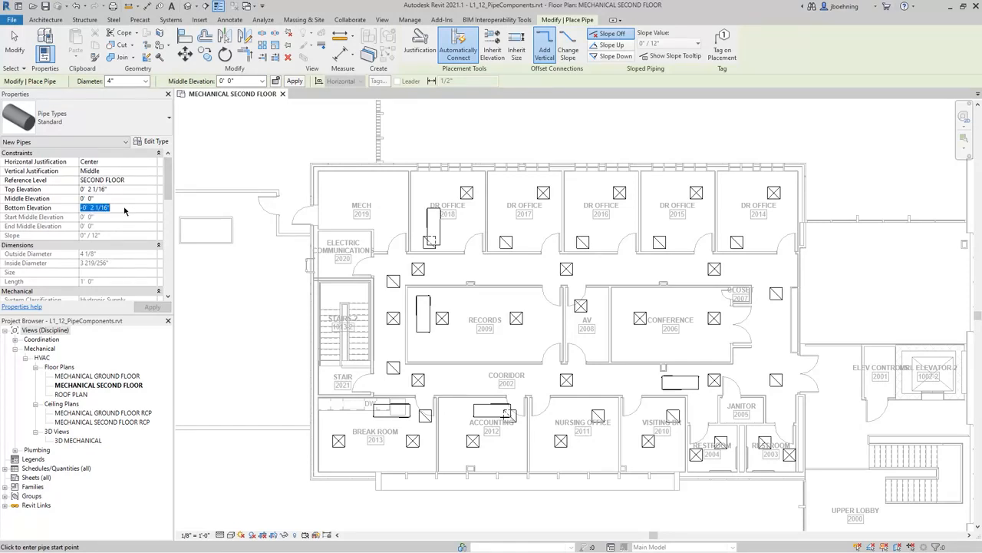
pyautogui.click(115, 198)
pyautogui.click(119, 207)
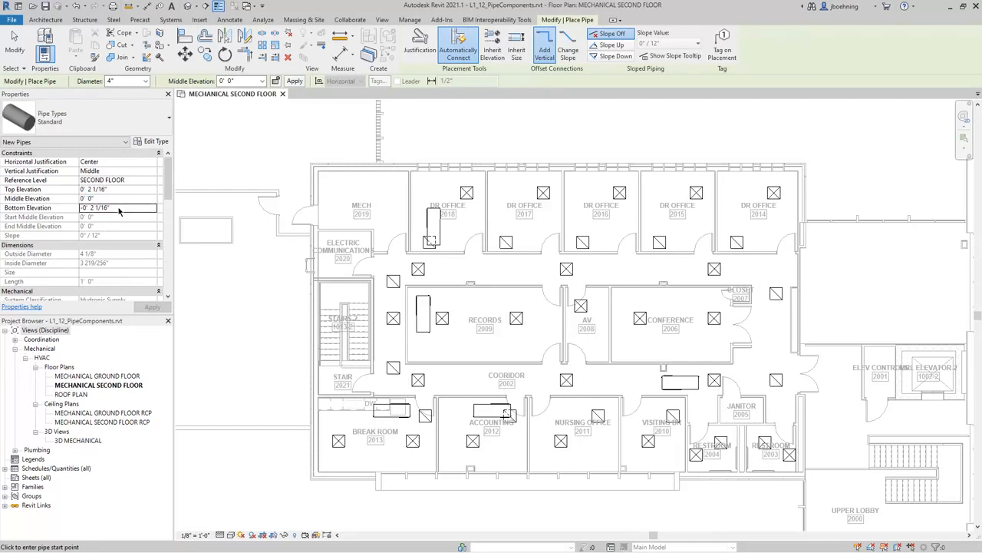
pyautogui.write("10' 0")
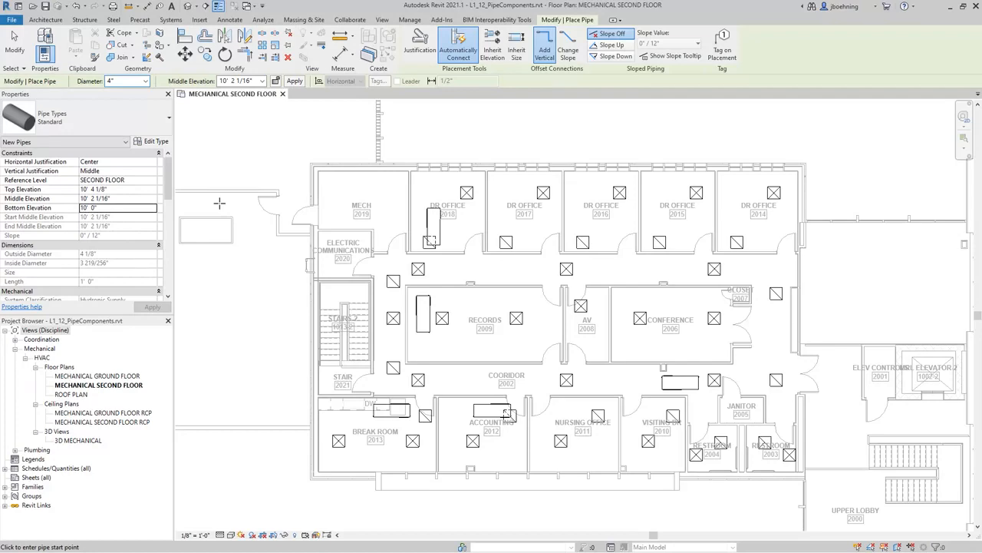
# - Draw a 4" supply pipe from the MECH 2019 room straight down past Records, turning about 9' into corridor 2002
pyautogui.moveTo(399, 198); pyautogui.dragTo(382, 197, button='middle')
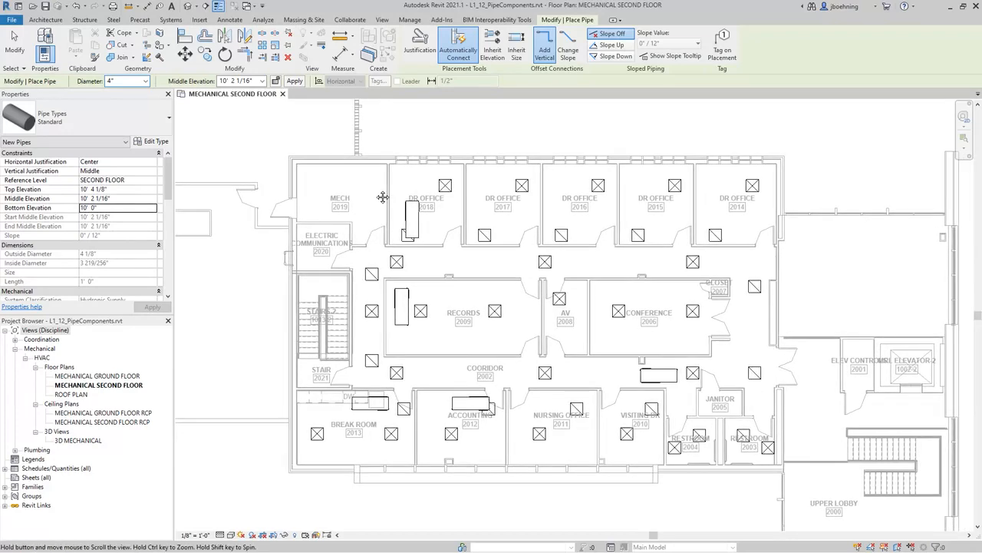
pyautogui.scroll(3, 383, 197)
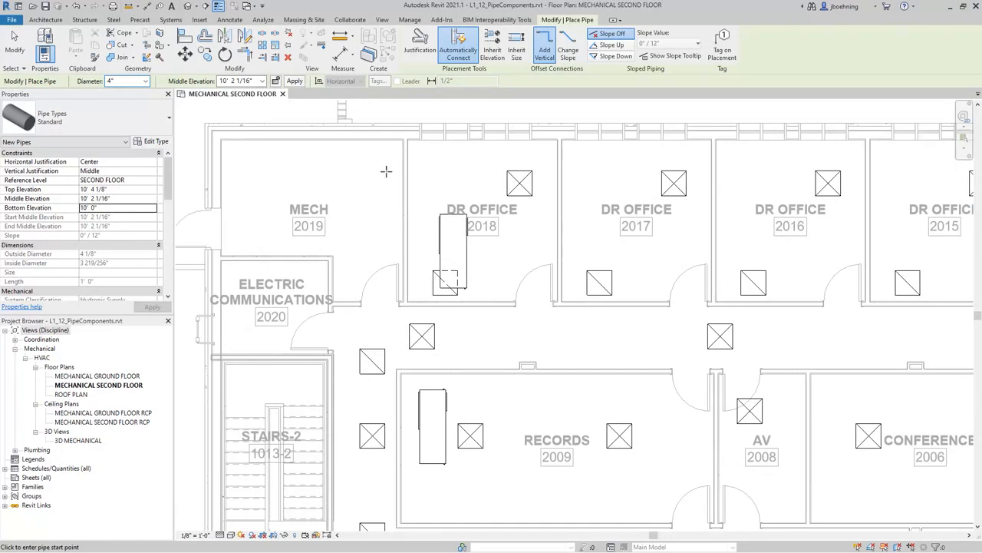
pyautogui.click(389, 164)
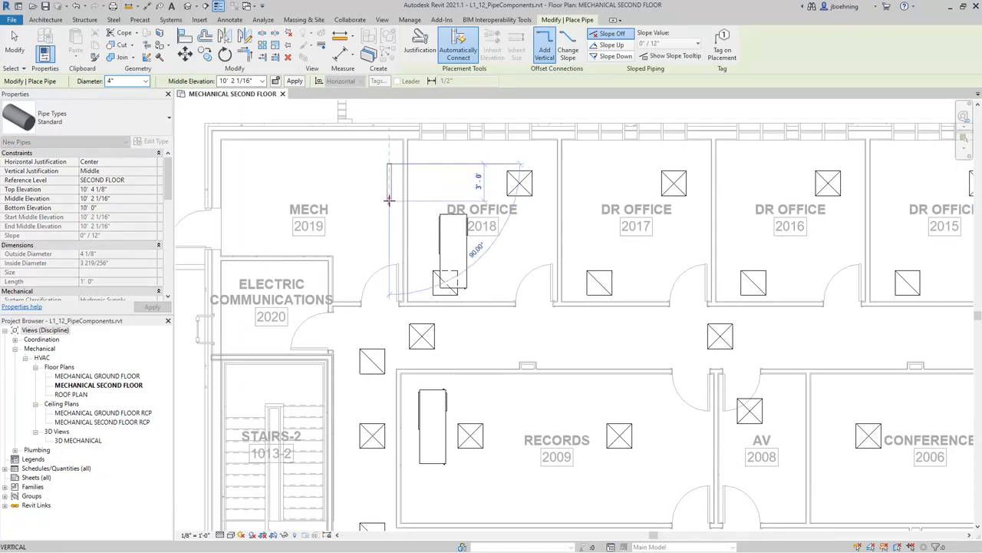
pyautogui.scroll(-2, 389, 200)
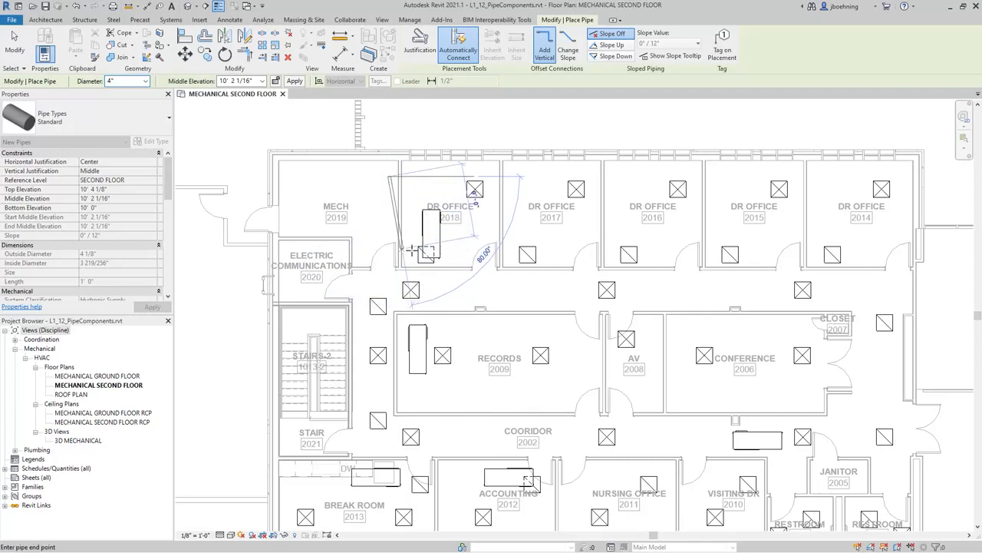
pyautogui.moveTo(388, 316); pyautogui.dragTo(394, 231, button='middle')
pyautogui.scroll(4, 385, 318)
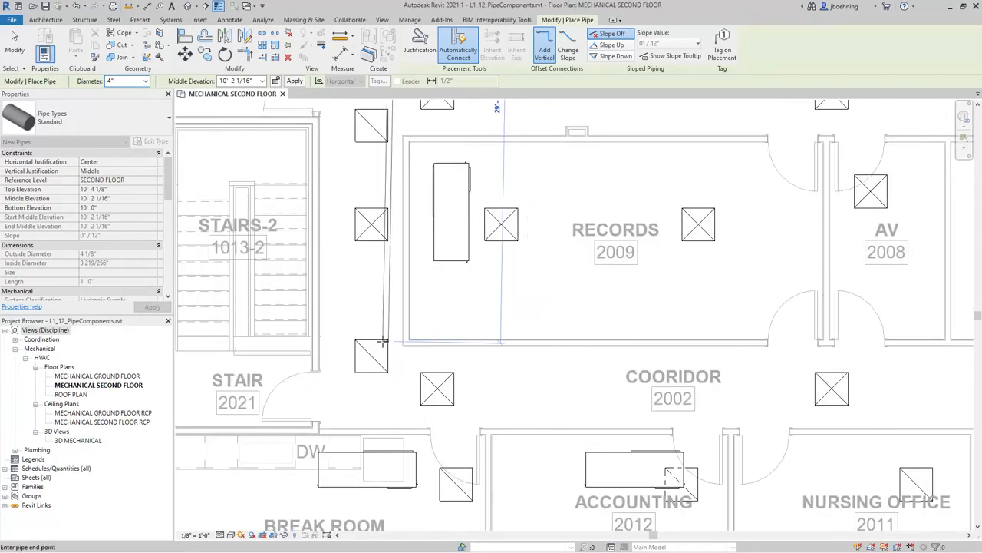
pyautogui.click(393, 357)
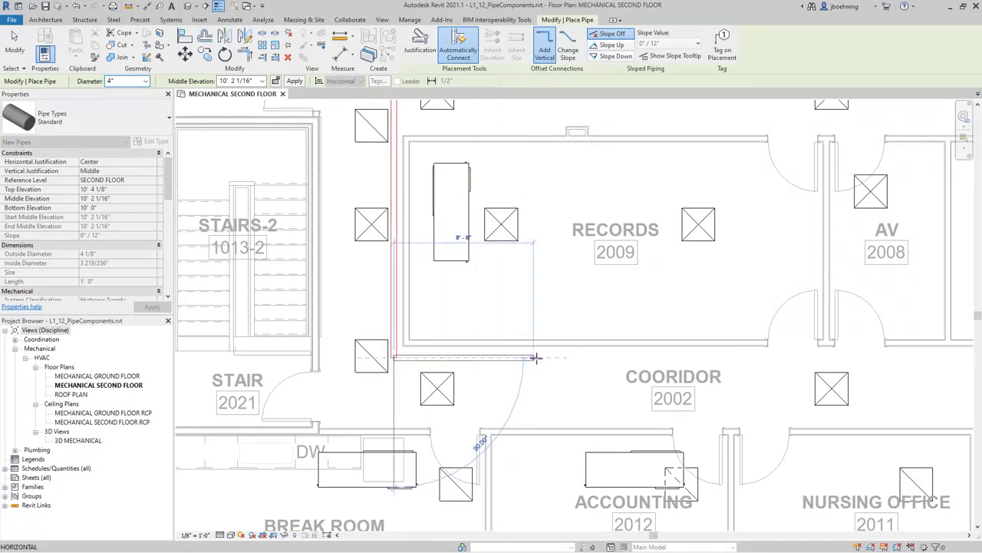
pyautogui.click(541, 358)
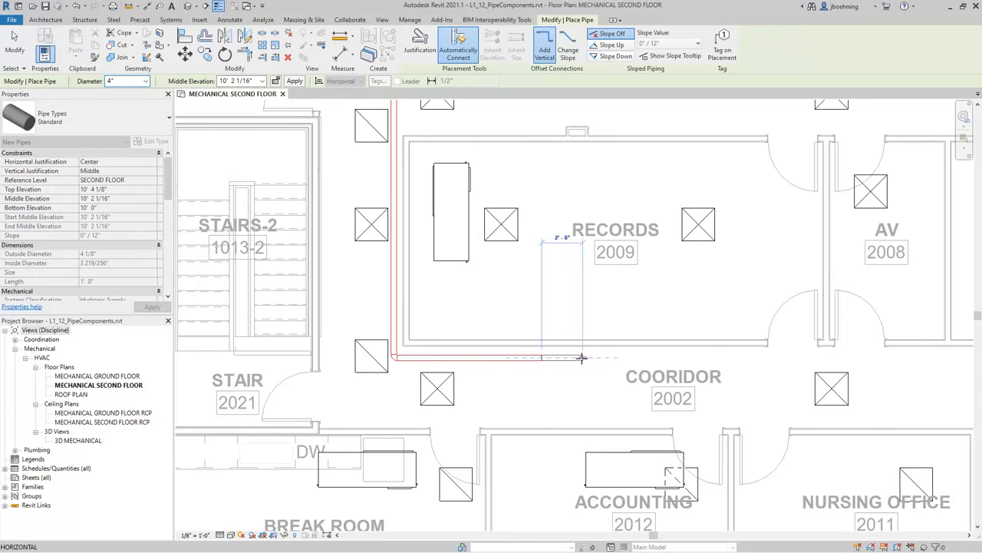
# - Reduce the diameter to 3" and continue the supply pipe along corridor 2002 to just below the Conference room's far end, ending the run
pyautogui.moveTo(581, 358); pyautogui.dragTo(376, 316, button='middle')
pyautogui.click(124, 81)
pyautogui.write('3')
pyautogui.press('Return')
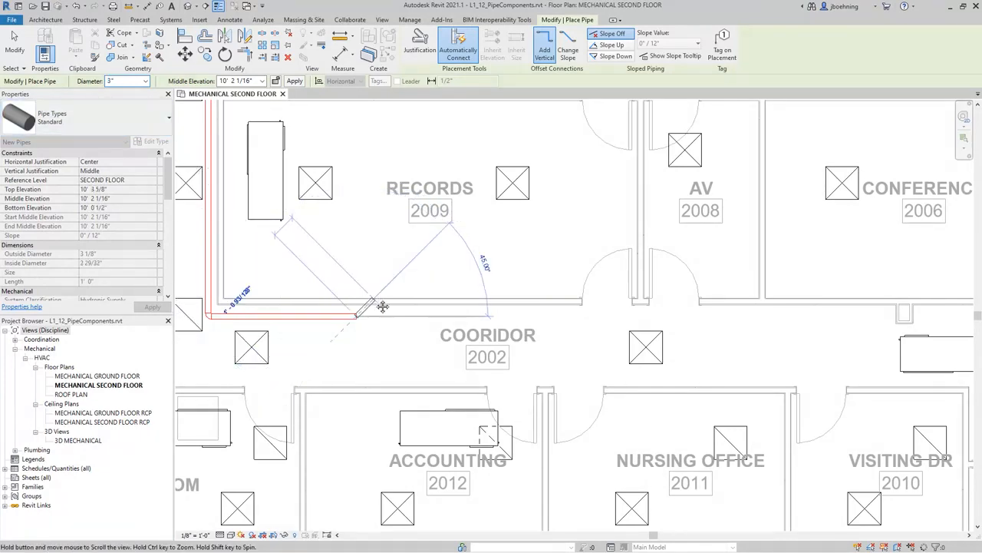
pyautogui.moveTo(377, 307); pyautogui.dragTo(338, 307, button='middle')
pyautogui.scroll(-2, 337, 308)
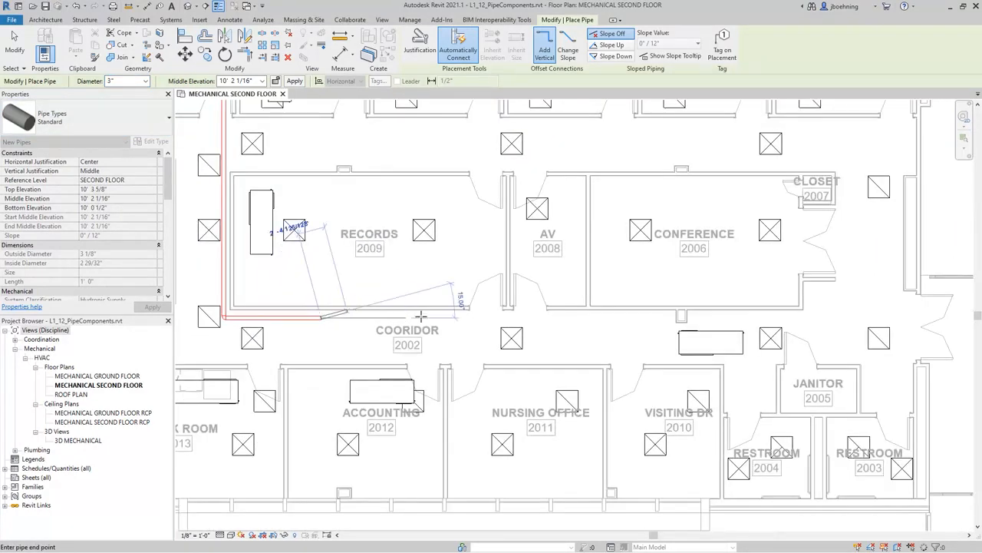
pyautogui.click(770, 317)
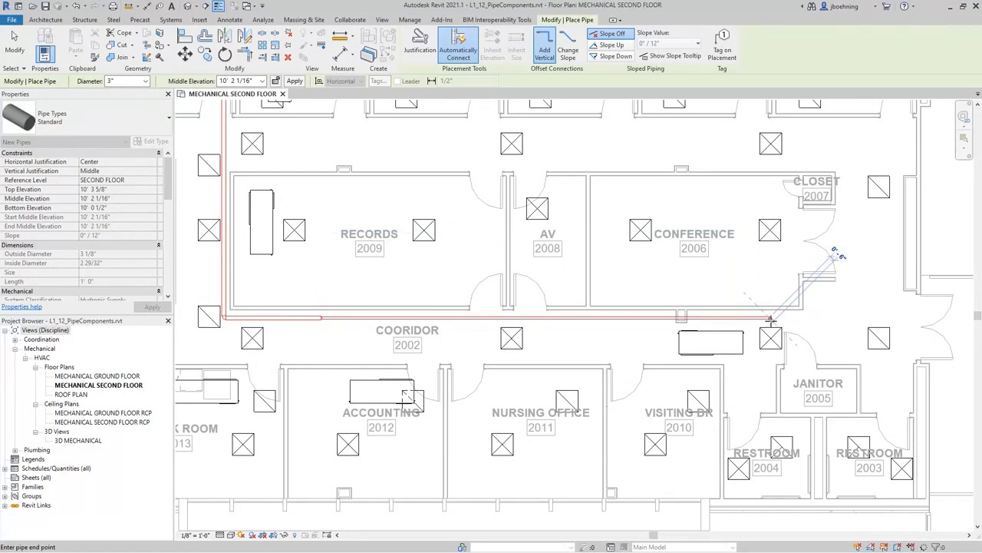
pyautogui.moveTo(525, 279); pyautogui.dragTo(623, 374, button='middle')
pyautogui.press('Escape')
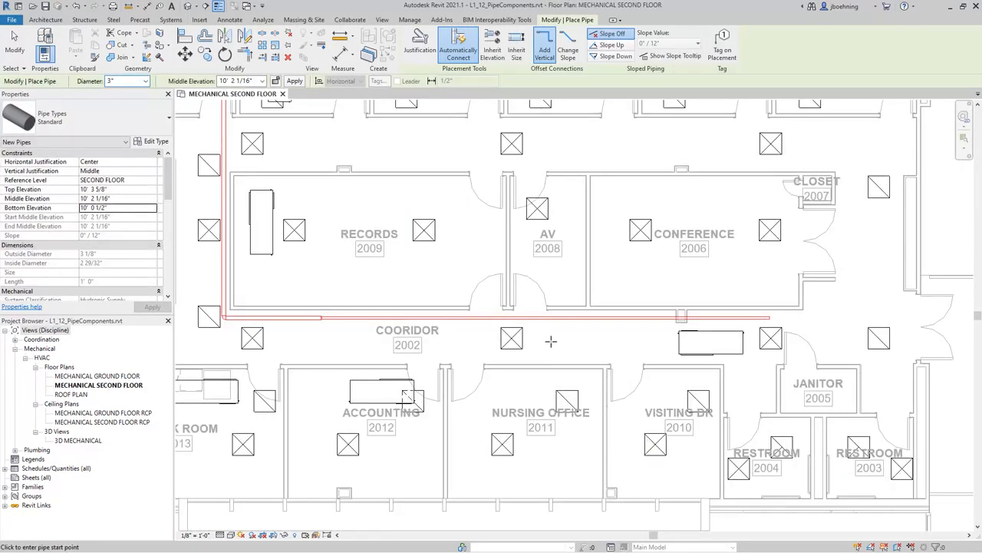
# - Set the new pipe's system type to HEATING HOT WATER RETURN and its middle elevation to 8' 0"
pyautogui.scroll(-2, 550, 341)
pyautogui.moveTo(477, 293); pyautogui.dragTo(577, 363, button='middle')
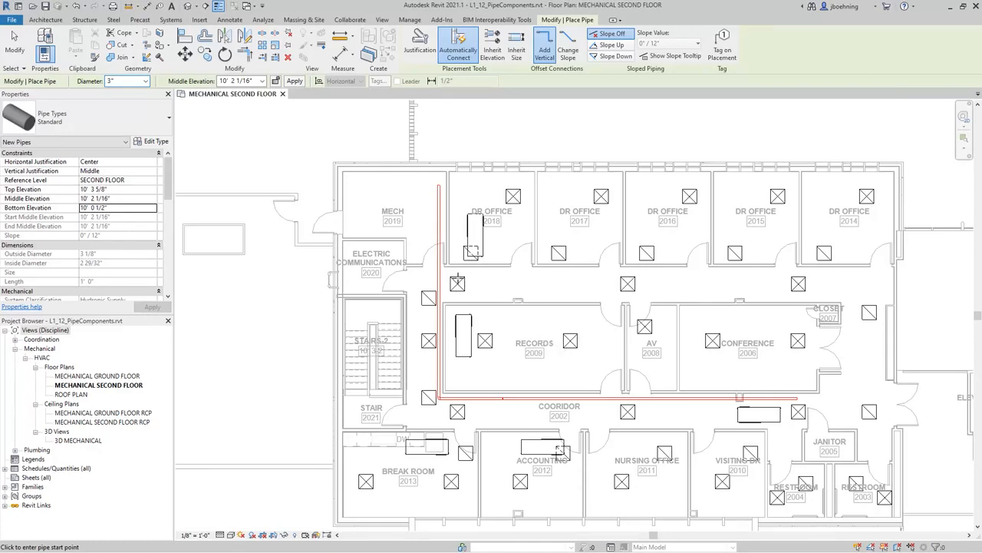
pyautogui.scroll(3, 457, 281)
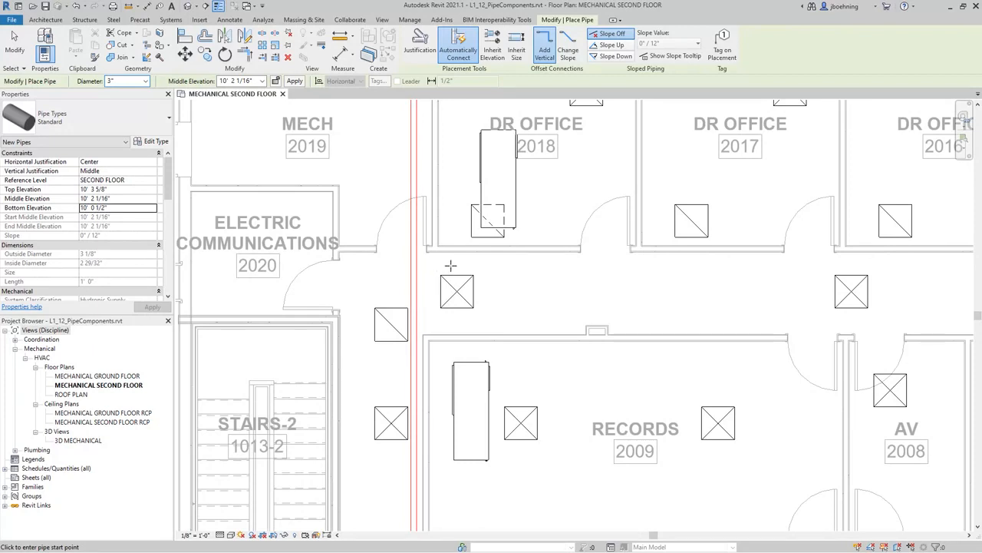
pyautogui.moveTo(484, 266); pyautogui.dragTo(342, 271, button='middle')
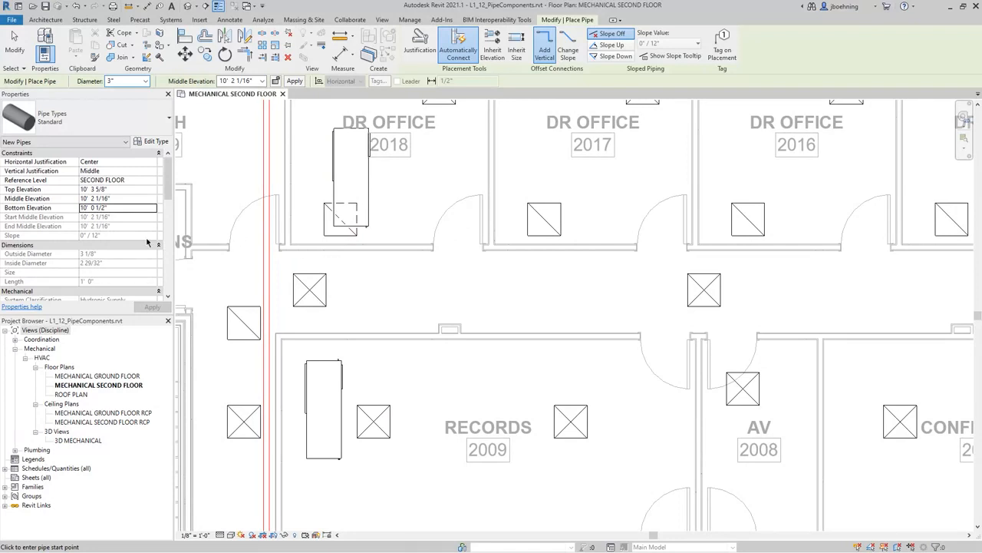
pyautogui.scroll(-3, 146, 245)
pyautogui.click(153, 264)
pyautogui.click(153, 264)
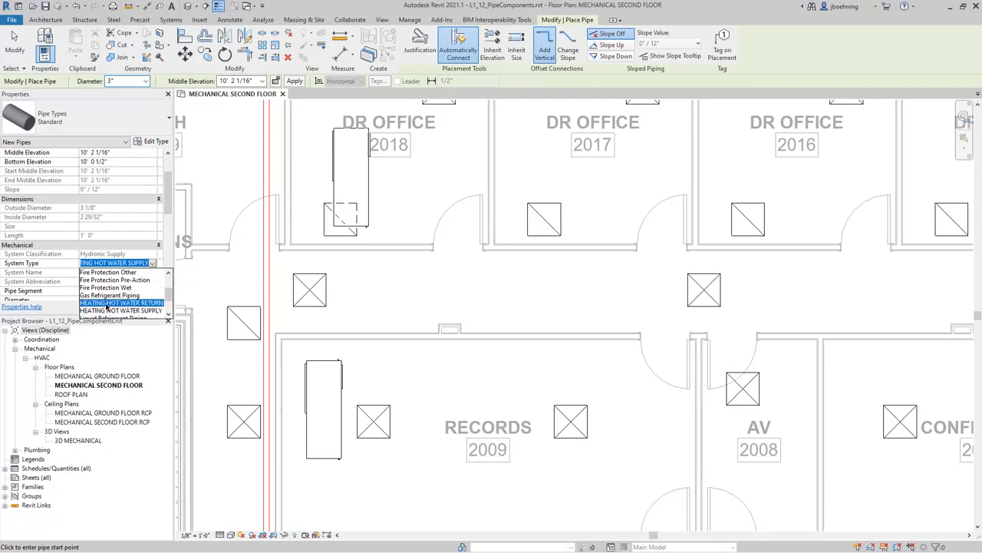
pyautogui.click(109, 303)
pyautogui.click(250, 81)
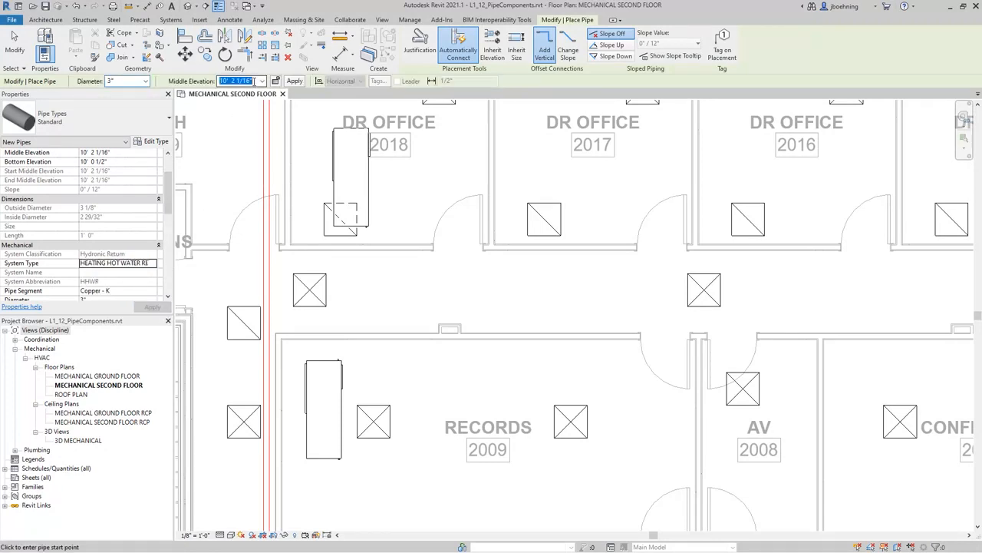
pyautogui.write('8')
pyautogui.press('Return')
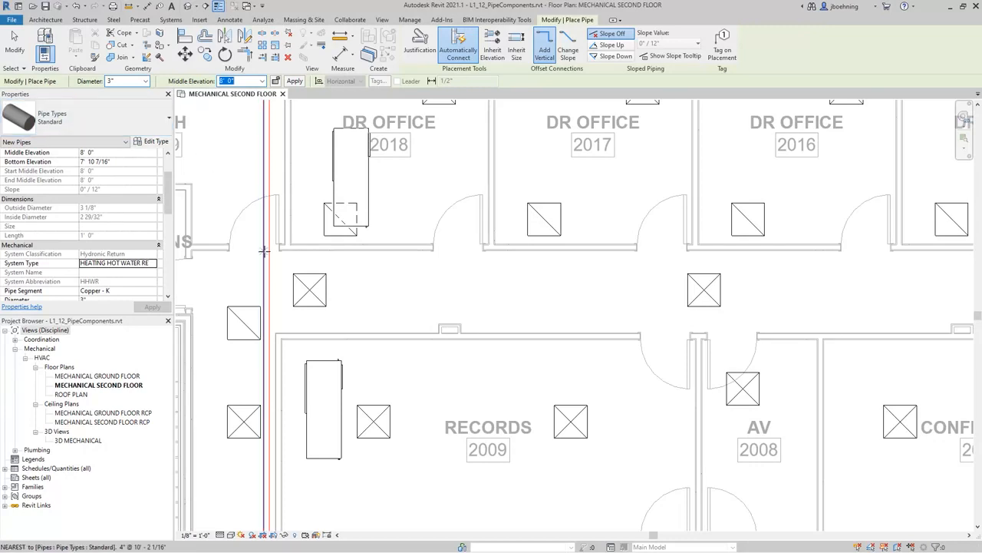
# - Draw a 4" supply branch from the vertical main along the upper corridor to below the far side of DR OFFICE 2016, ending the run
pyautogui.moveTo(316, 267); pyautogui.dragTo(398, 287, button='middle')
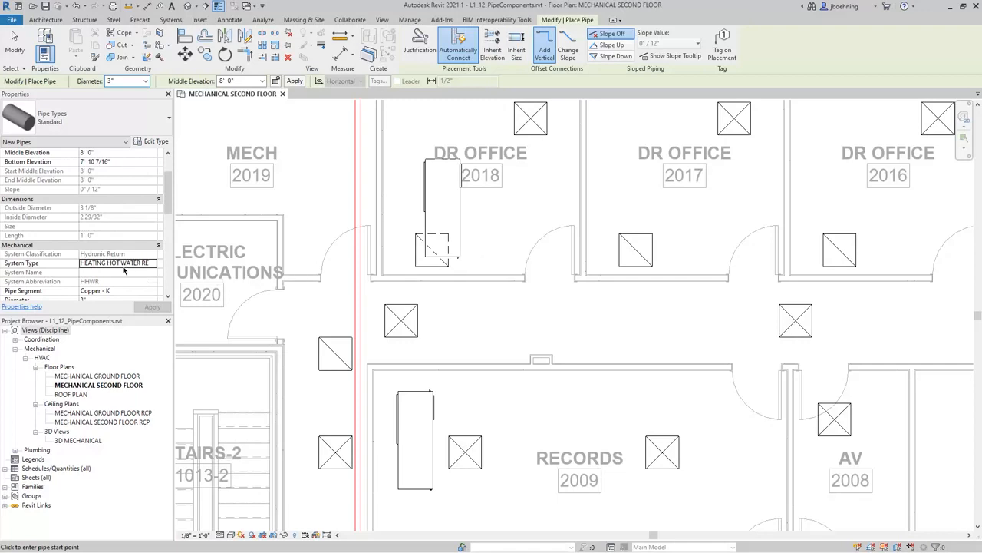
pyautogui.click(357, 292)
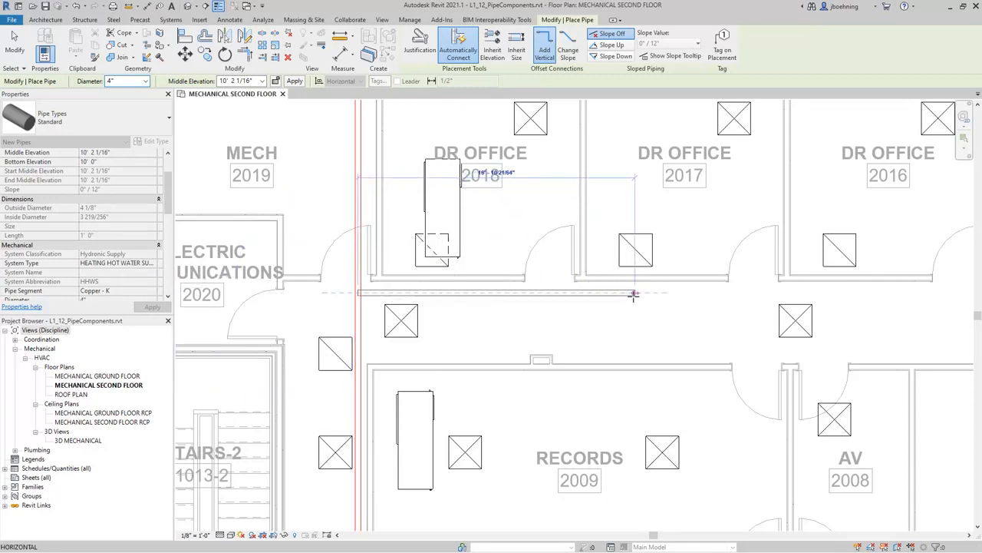
pyautogui.moveTo(632, 298); pyautogui.dragTo(537, 275, button='middle')
pyautogui.scroll(-2, 538, 275)
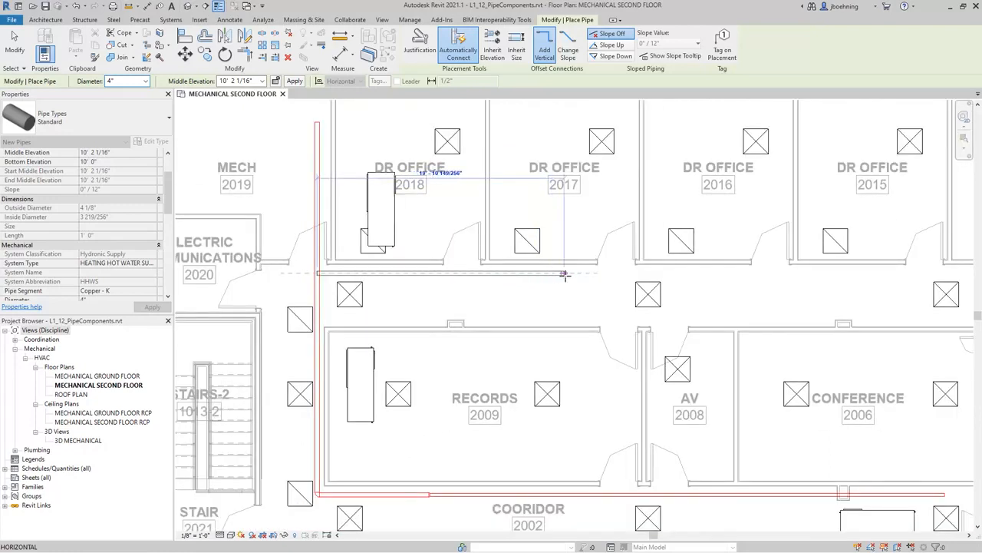
pyautogui.click(743, 272)
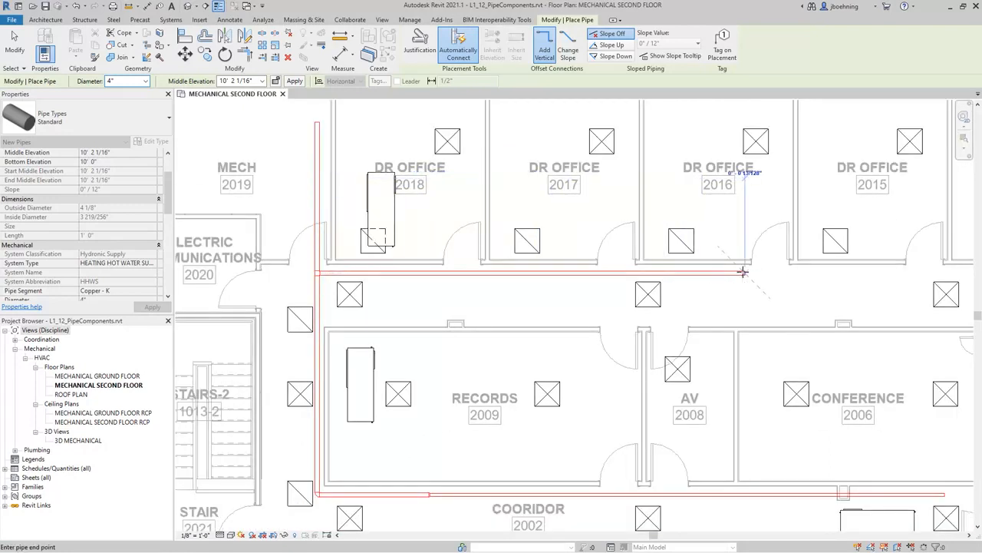
pyautogui.click(15, 42)
pyautogui.scroll(-1, 432, 277)
pyautogui.moveTo(426, 298); pyautogui.dragTo(475, 297, button='middle')
pyautogui.scroll(-1, 470, 295)
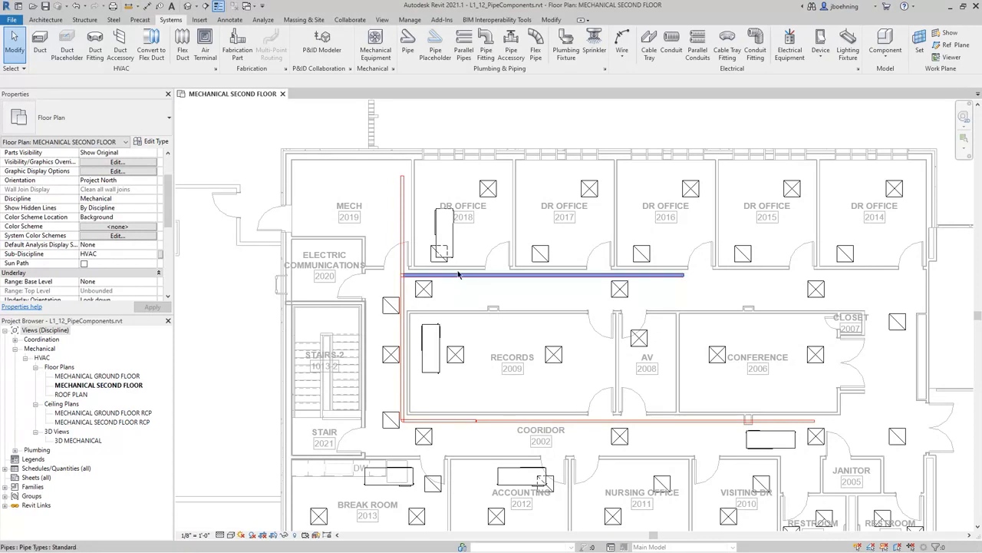
pyautogui.click(464, 48)
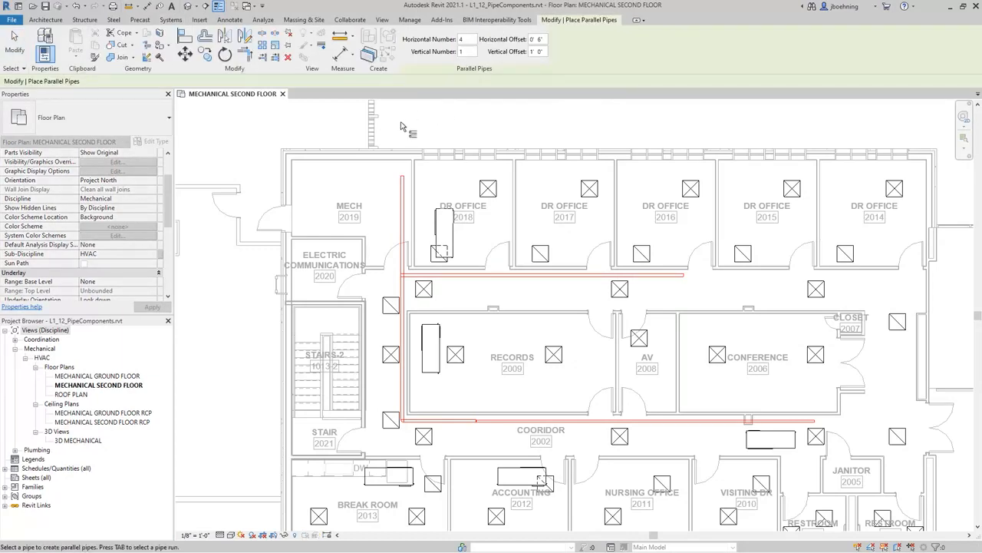
pyautogui.moveTo(400, 121); pyautogui.dragTo(443, 146, button='middle')
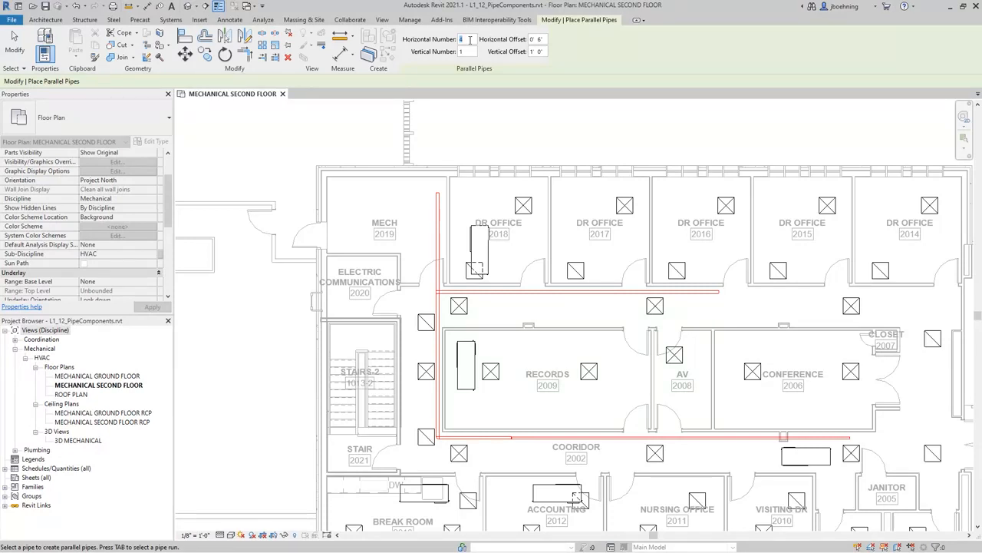
pyautogui.click(545, 38)
pyautogui.moveTo(419, 186); pyautogui.dragTo(384, 161, button='middle')
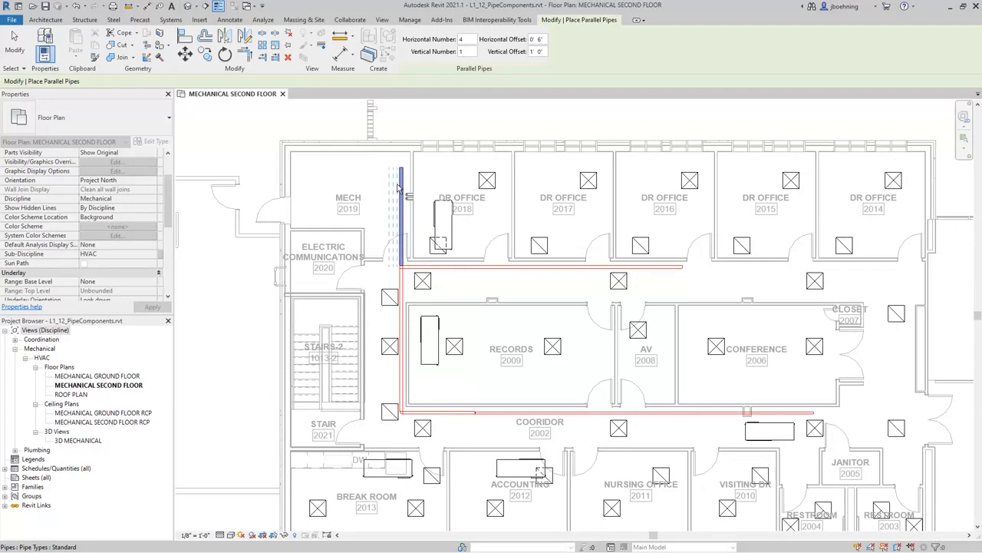
pyautogui.scroll(3, 398, 187)
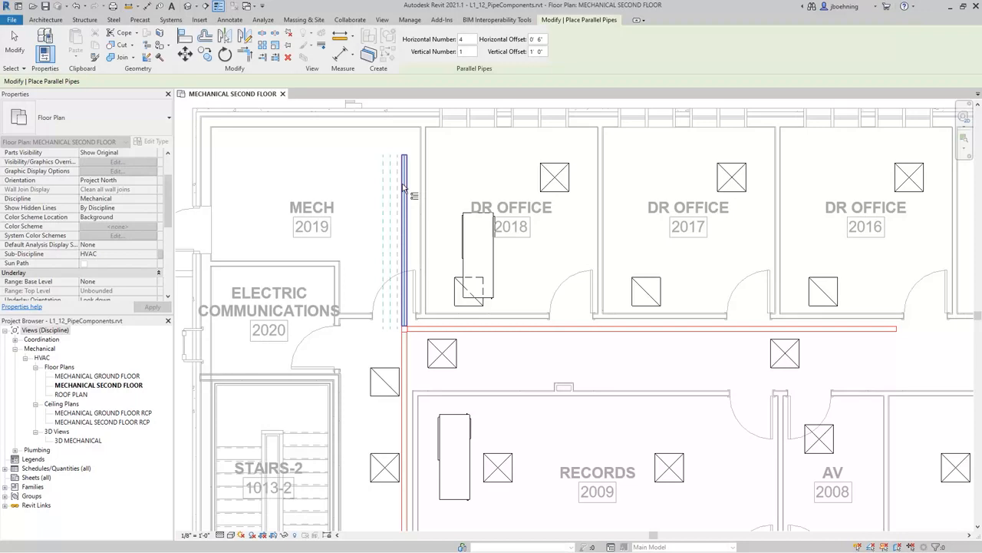
pyautogui.scroll(-2, 403, 187)
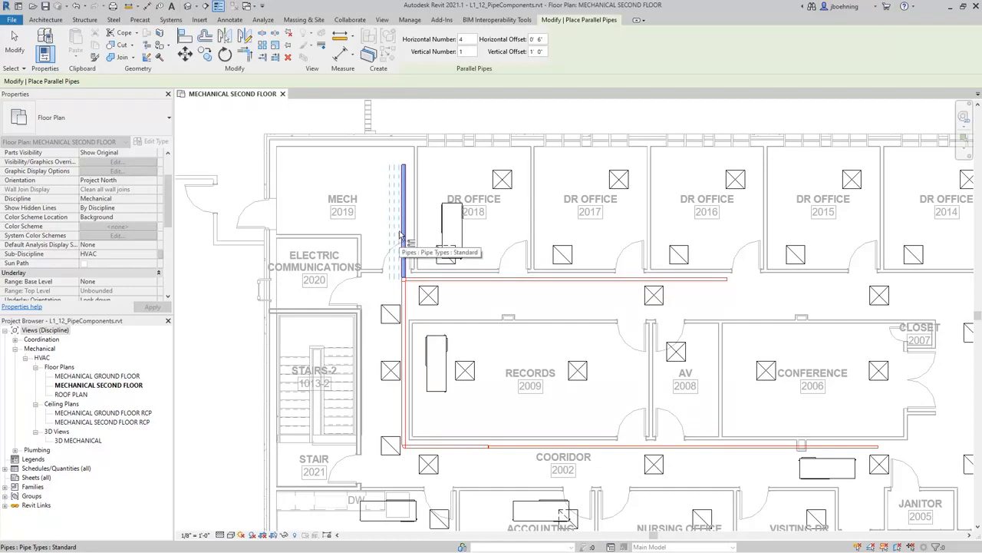
pyautogui.scroll(4, 401, 234)
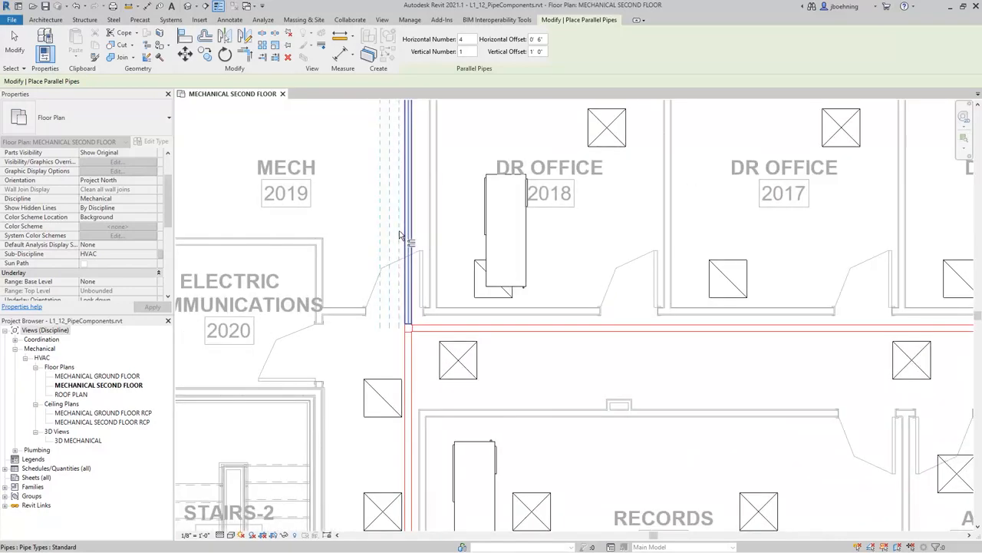
pyautogui.click(15, 42)
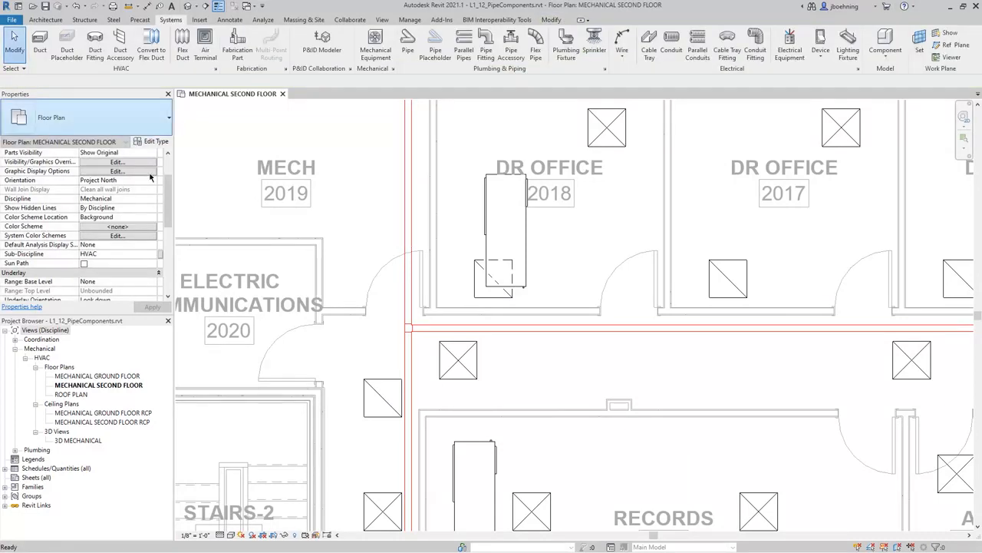
# - Delete the tee between the vertical main and the upper corridor branch, and rejoin the main's two segments into one straight pipe
pyautogui.scroll(5, 403, 334)
pyautogui.click(423, 324)
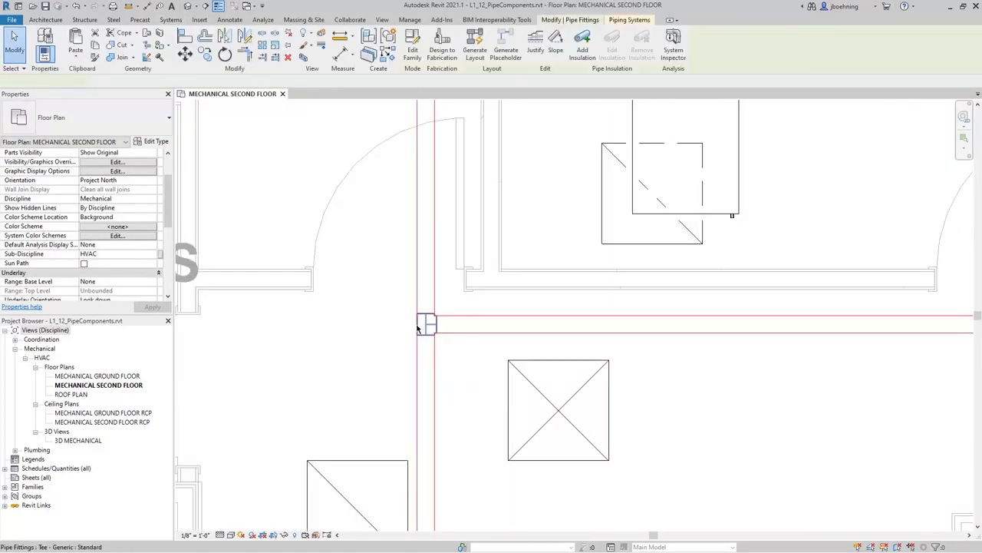
pyautogui.press('Delete')
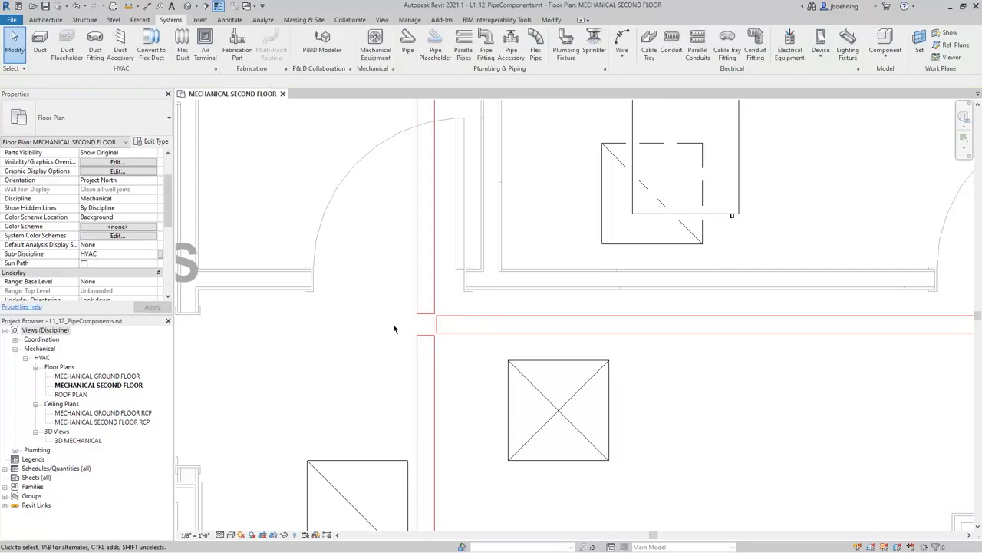
pyautogui.click(426, 303)
pyautogui.click(426, 311)
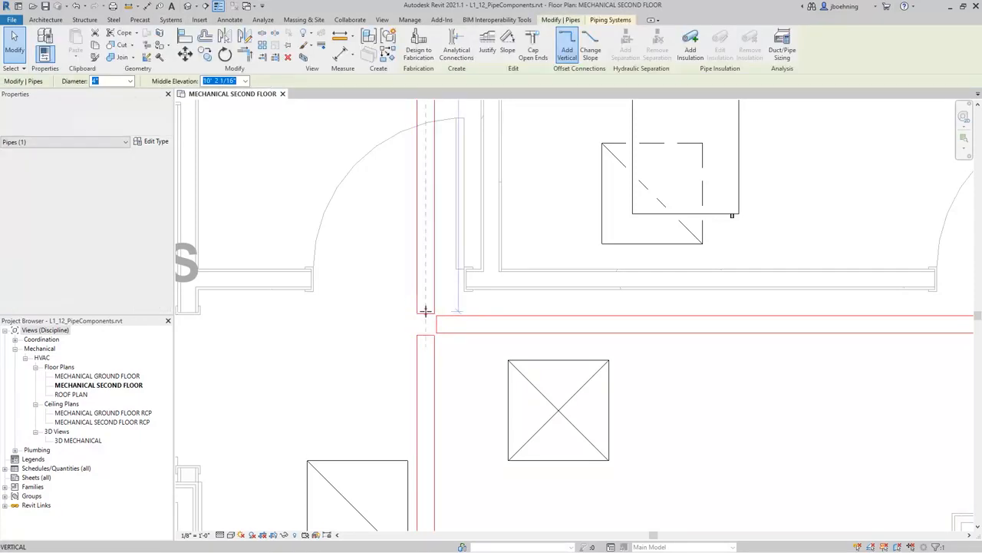
pyautogui.press('Escape')
pyautogui.press('Escape')
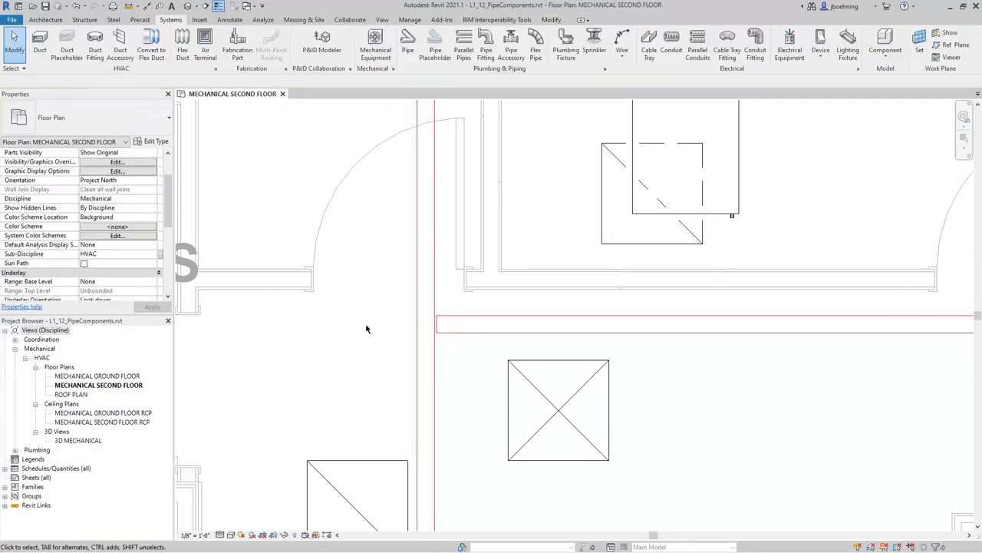
# - Create parallel pipes with horizontal number 4 and horizontal offset 0' 6", for the entire main run toward MECH 2019 and for the upper corridor branch toward Records
pyautogui.scroll(-3, 367, 328)
pyautogui.click(463, 47)
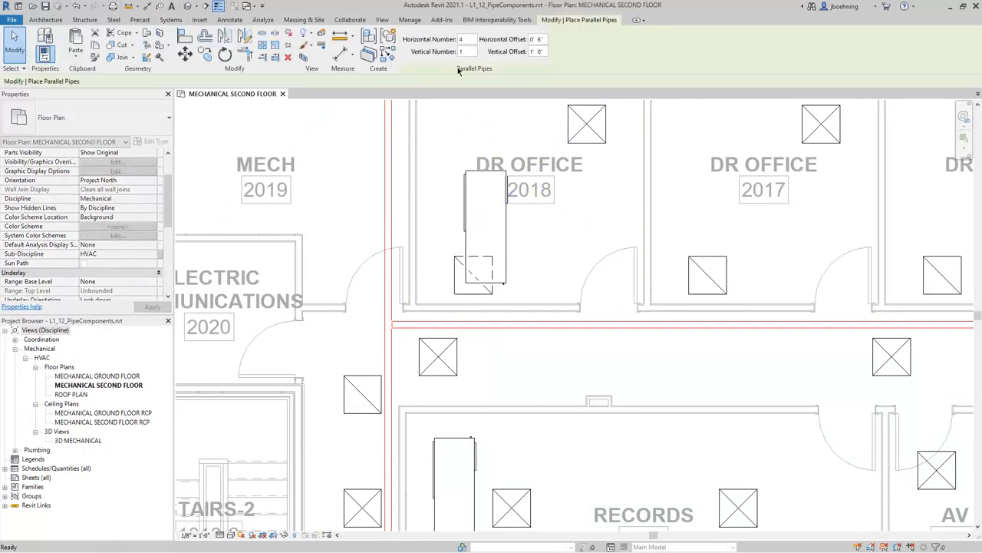
pyautogui.scroll(-3, 371, 179)
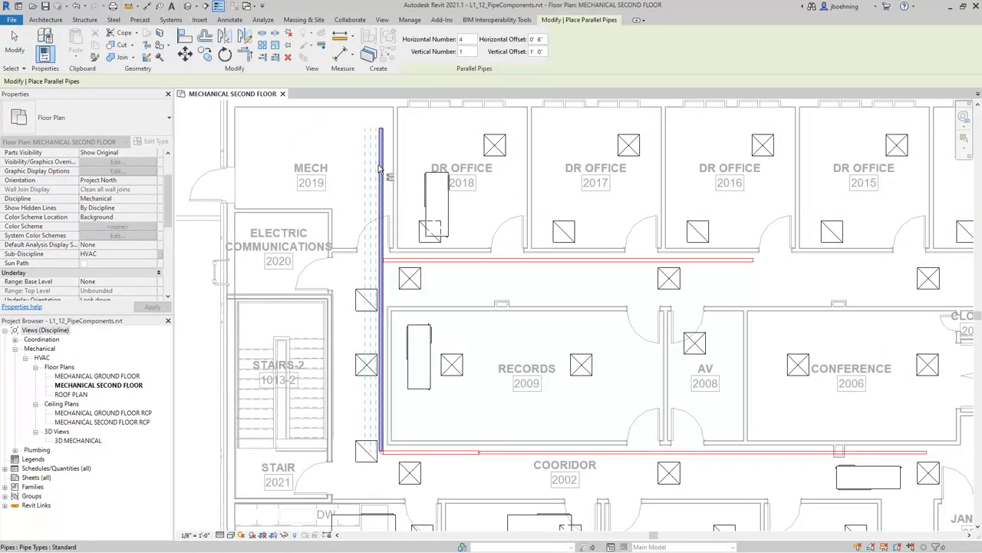
pyautogui.press('Tab')
pyautogui.click(379, 171)
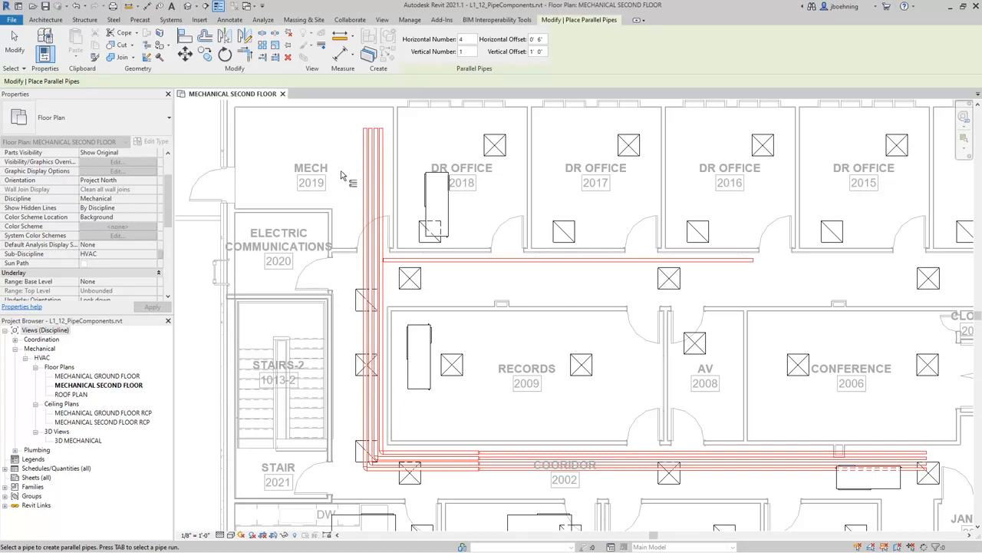
pyautogui.click(485, 265)
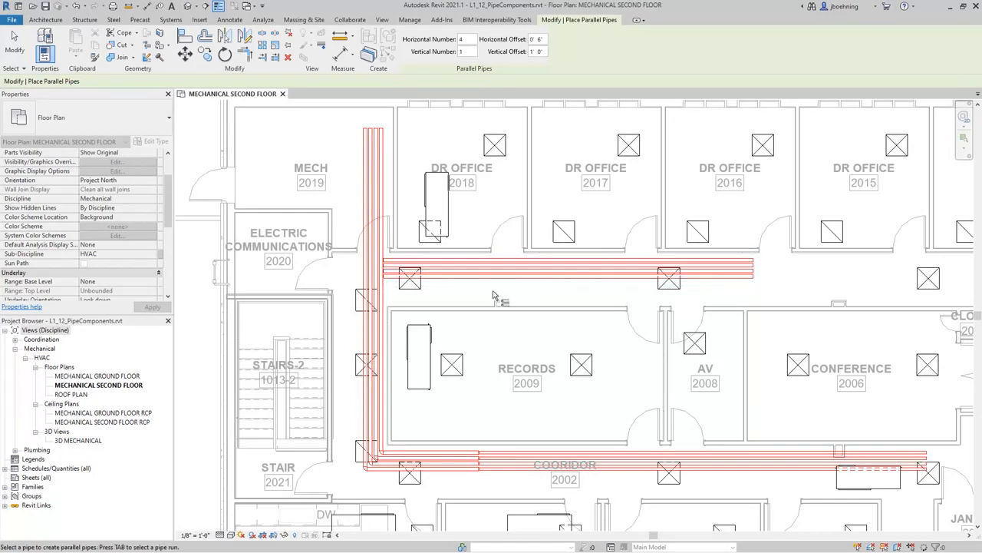
pyautogui.click(14, 43)
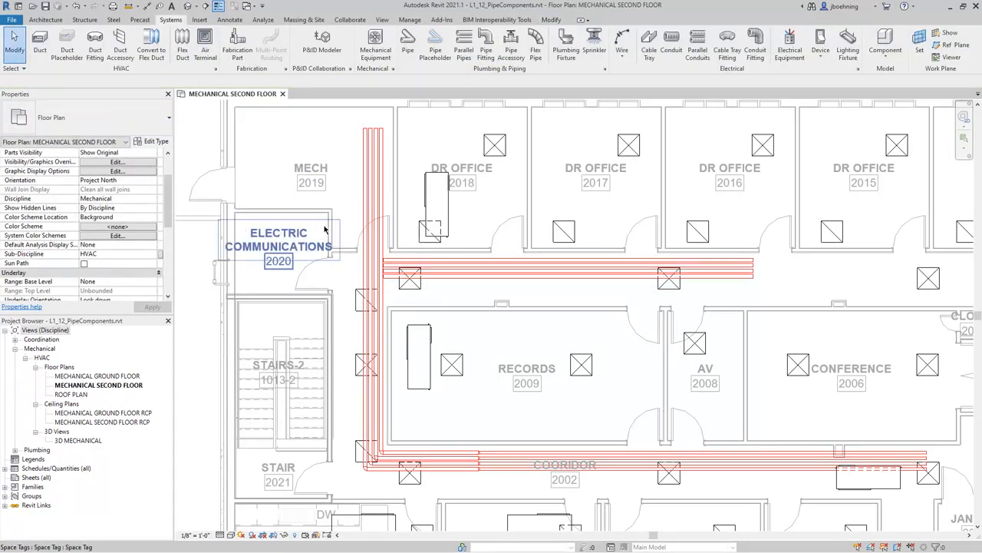
# - Extend the uppermost corridor branch pipe to the original vertical main with Trim/Extend Single Element, connecting the two
pyautogui.scroll(4, 336, 198)
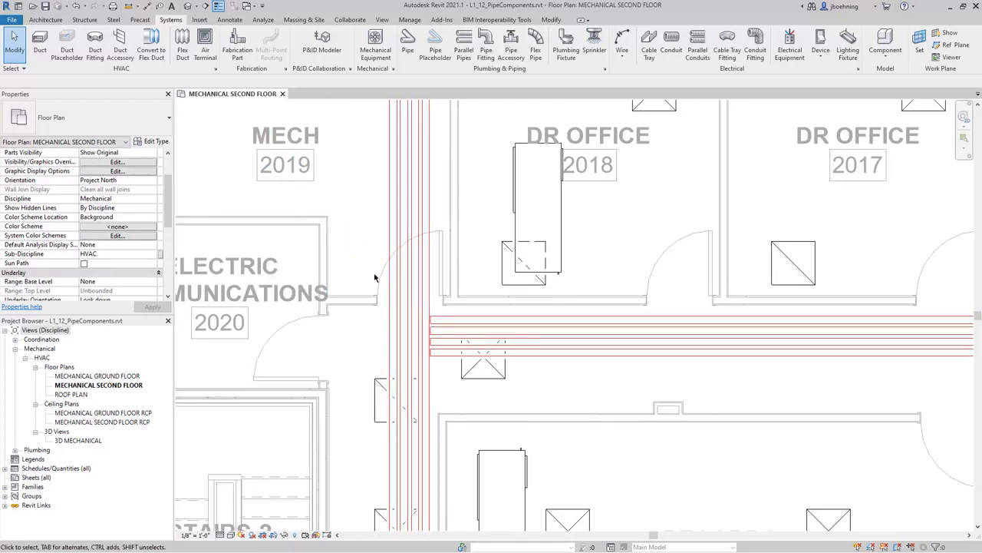
pyautogui.scroll(-1, 373, 276)
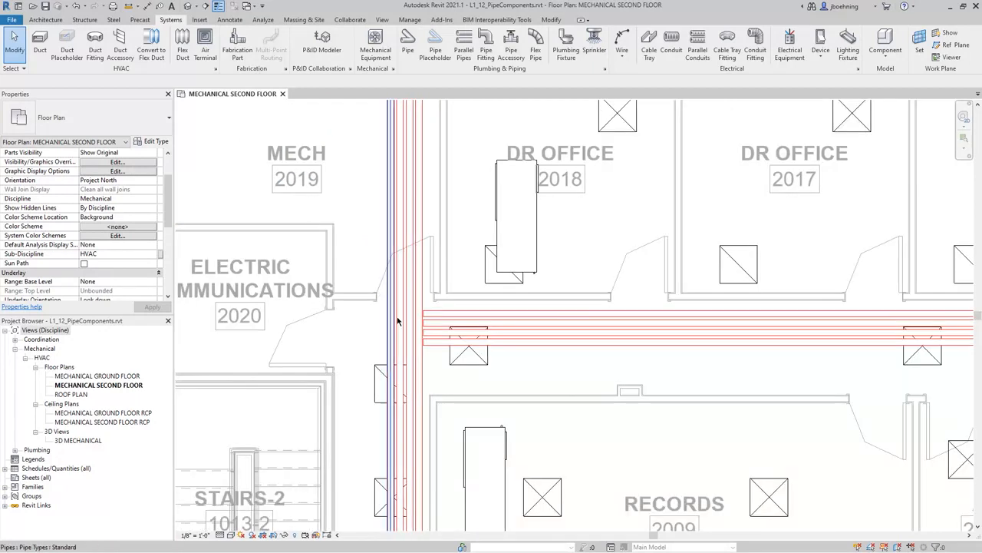
pyautogui.click(551, 20)
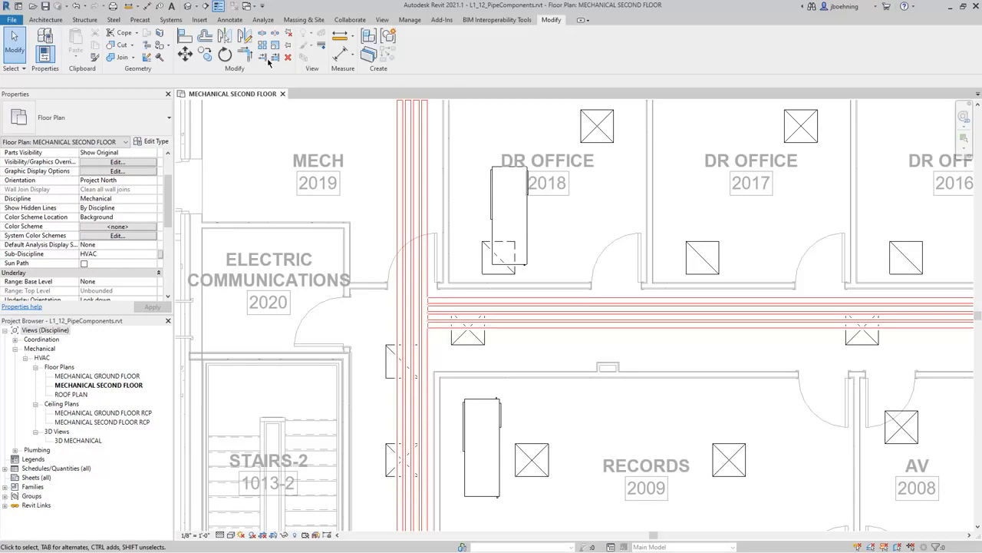
pyautogui.click(262, 58)
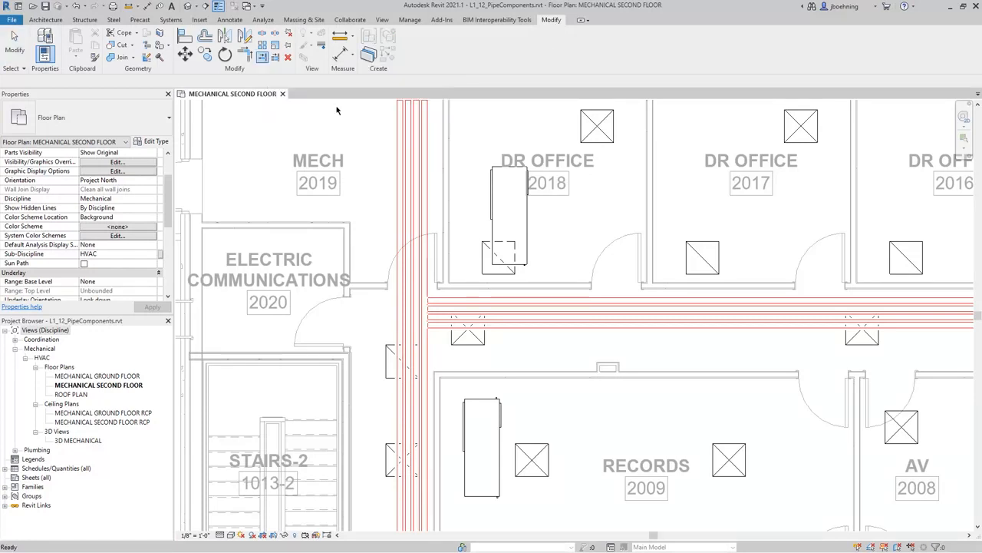
pyautogui.click(427, 218)
pyautogui.click(470, 305)
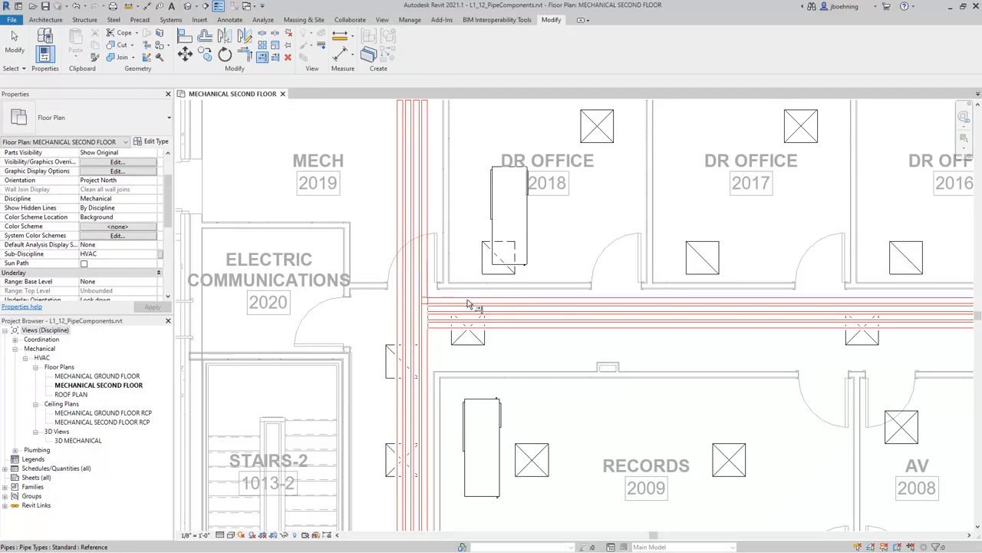
pyautogui.click(22, 50)
# - Change the system type of the parallel main pipe next to the original supply main to HEATING HOT WATER RETURN
pyautogui.moveTo(313, 132); pyautogui.dragTo(361, 180, button='middle')
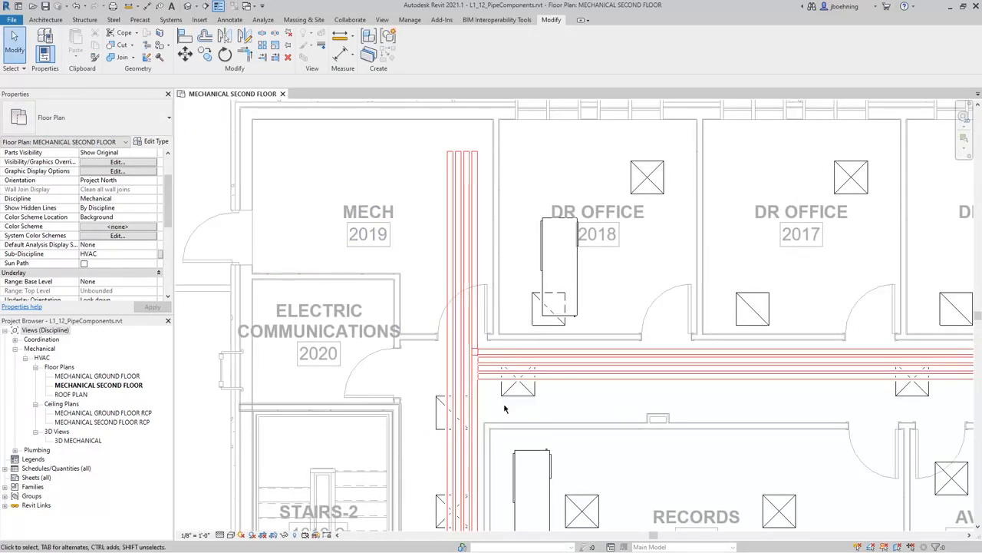
pyautogui.scroll(2, 506, 399)
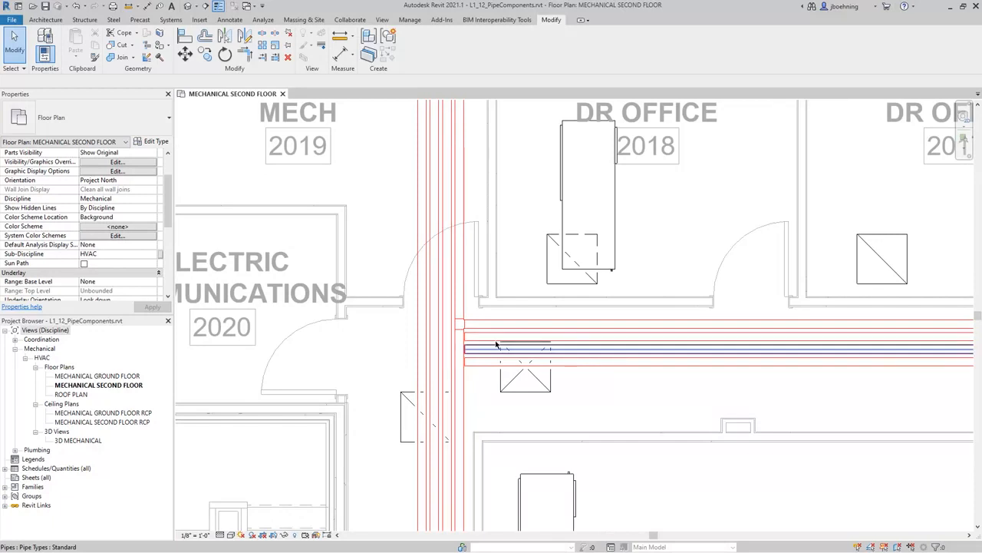
pyautogui.scroll(-4, 509, 381)
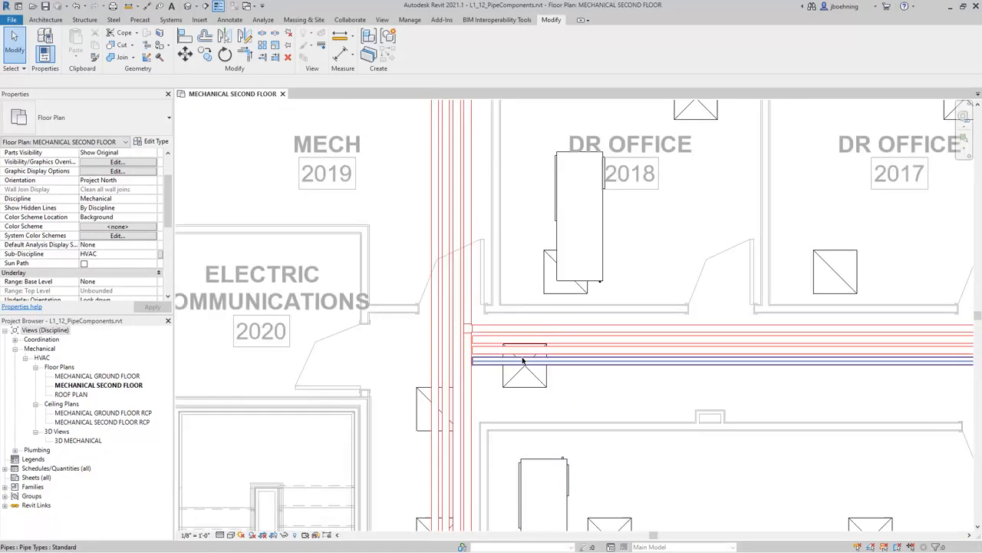
pyautogui.scroll(2, 475, 157)
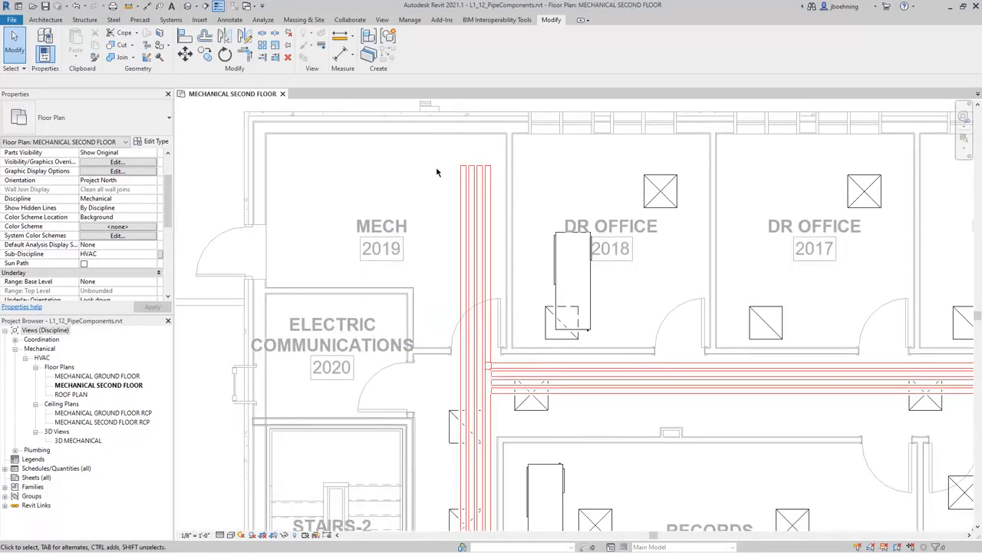
pyautogui.moveTo(439, 172); pyautogui.dragTo(365, 164, button='middle')
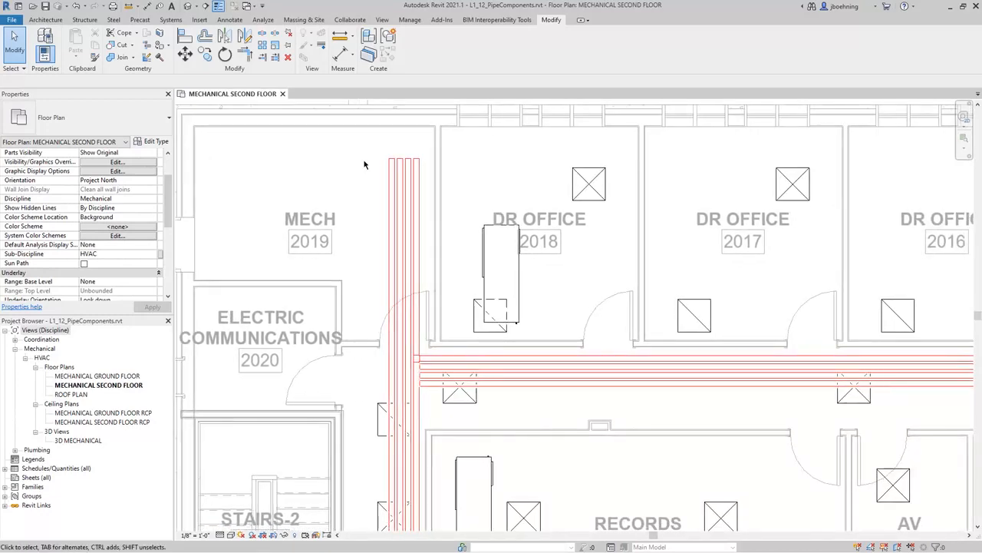
pyautogui.scroll(3, 413, 140)
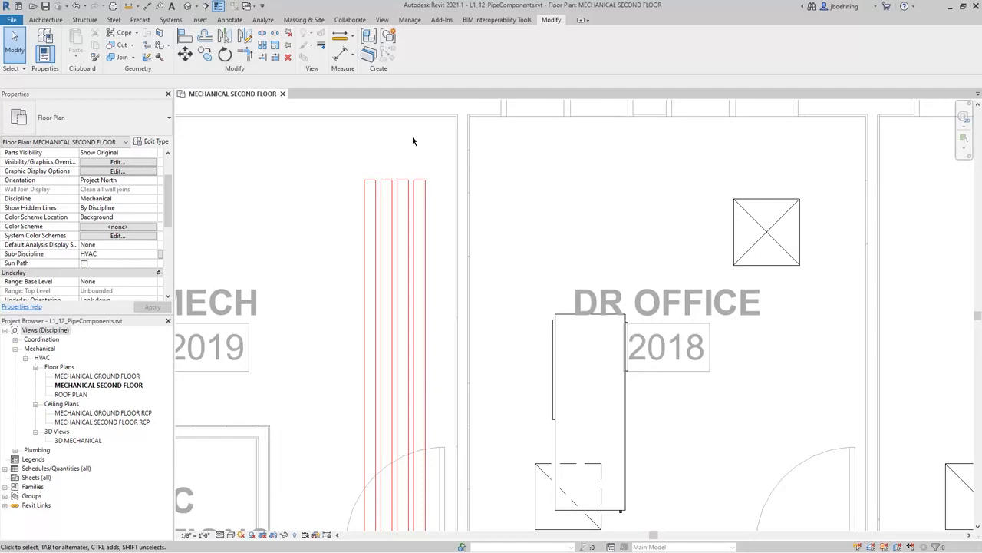
pyautogui.click(403, 184)
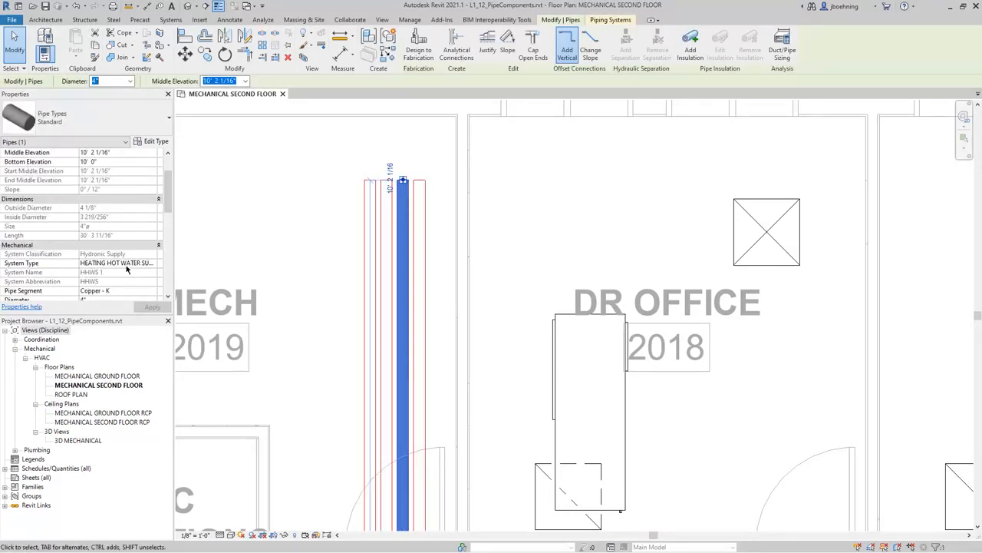
pyautogui.click(153, 263)
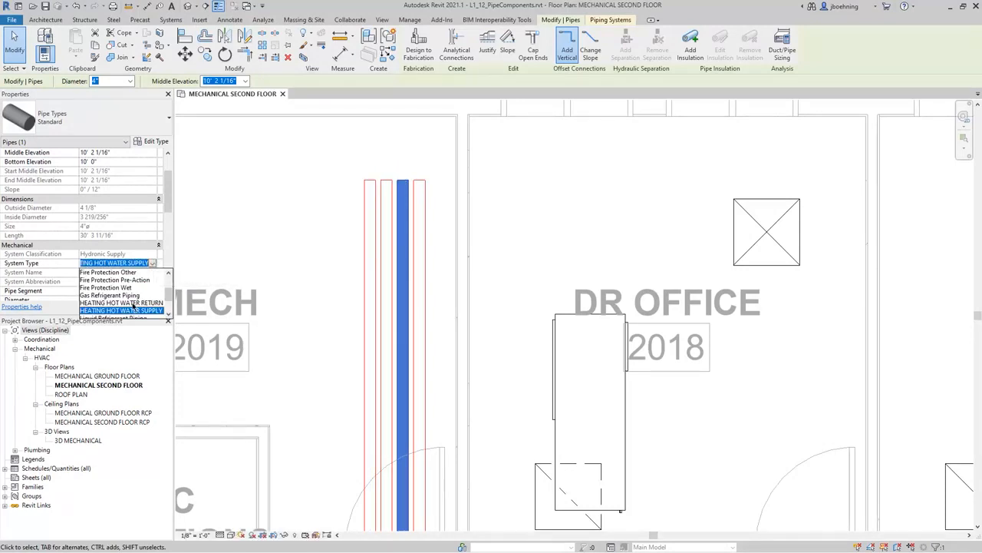
pyautogui.click(134, 304)
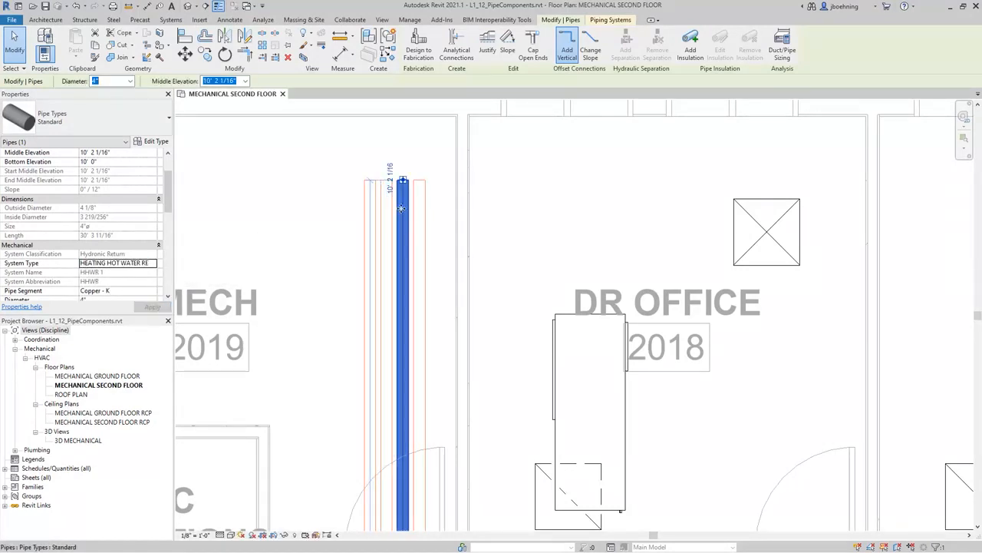
# - Delete the HHWR 1 piping system shared by the parallel mains and their connected branches, keeping the pipes
pyautogui.scroll(5, 401, 208)
pyautogui.click(268, 208)
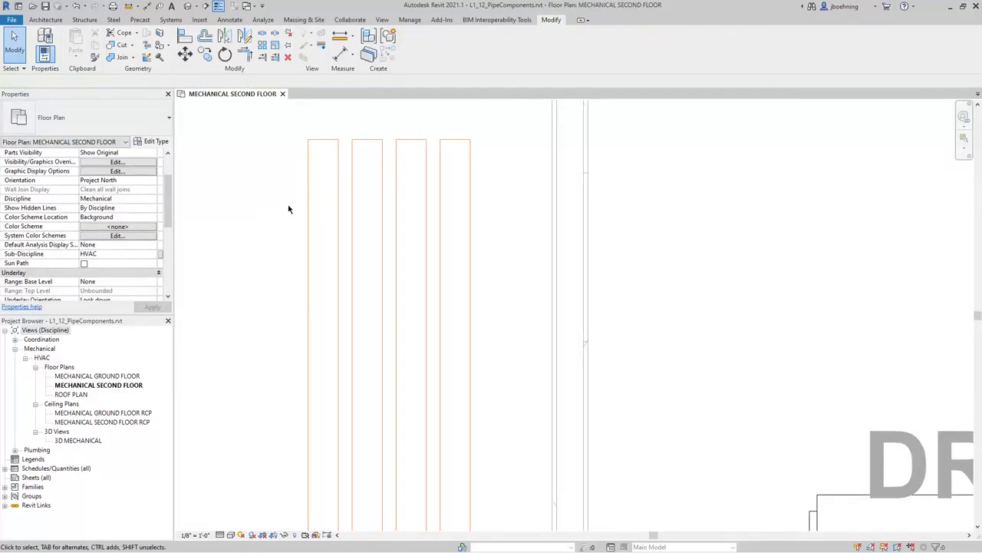
pyautogui.scroll(-3, 330, 235)
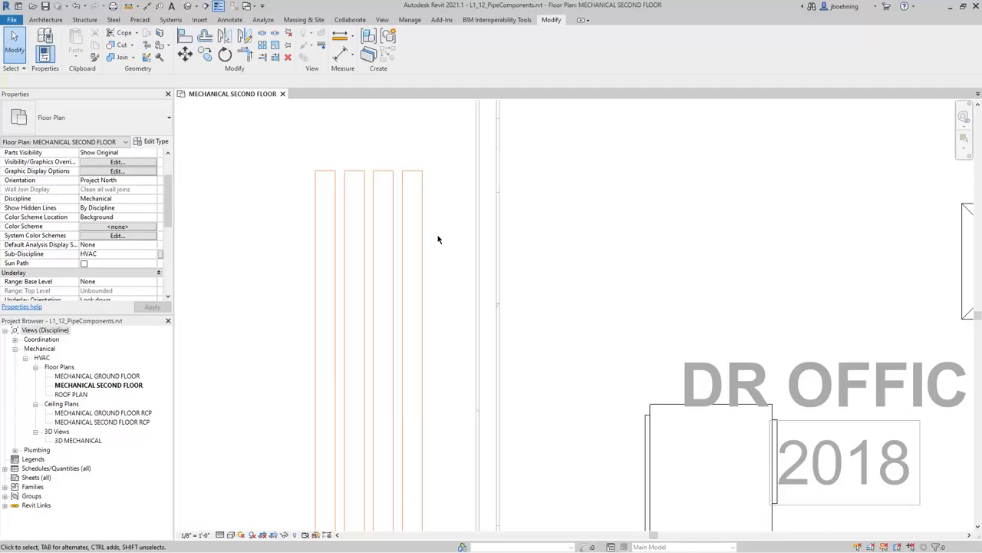
pyautogui.scroll(-6, 439, 240)
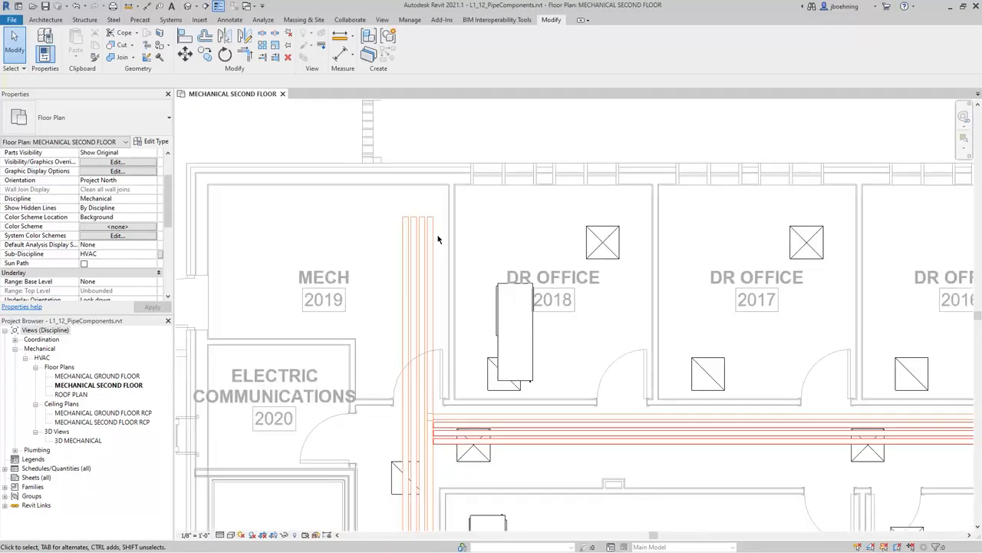
pyautogui.moveTo(402, 241); pyautogui.dragTo(375, 189, button='middle')
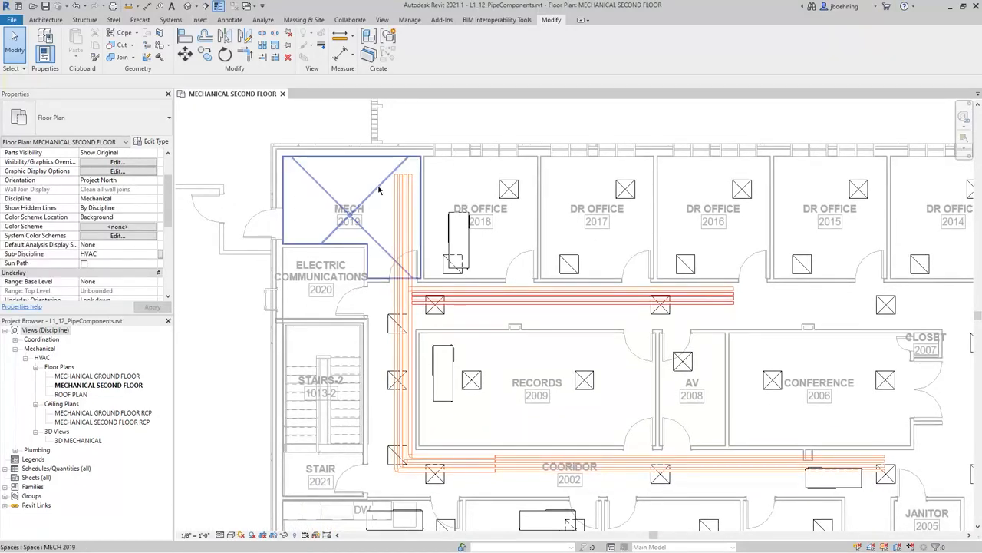
pyautogui.press('Tab')
pyautogui.click(412, 186)
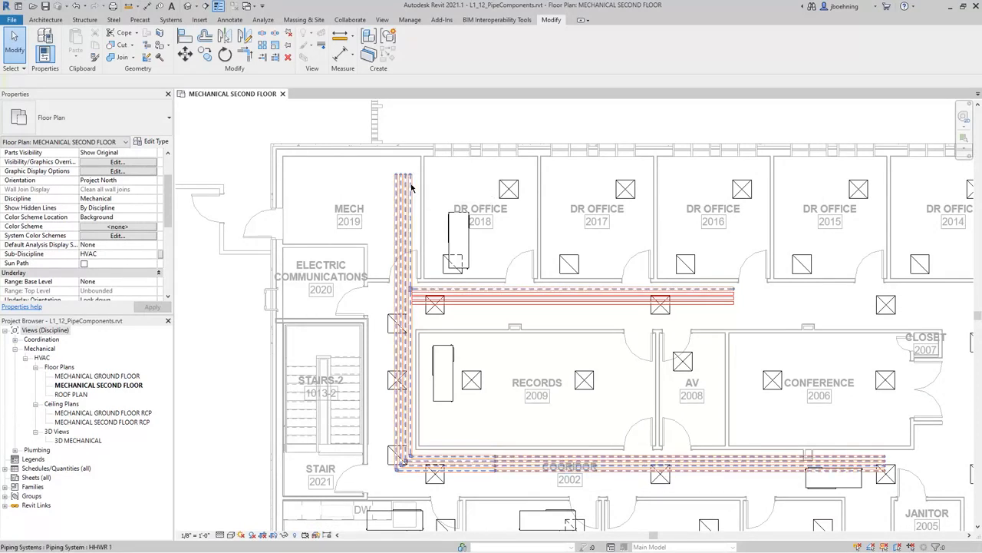
pyautogui.click(412, 186)
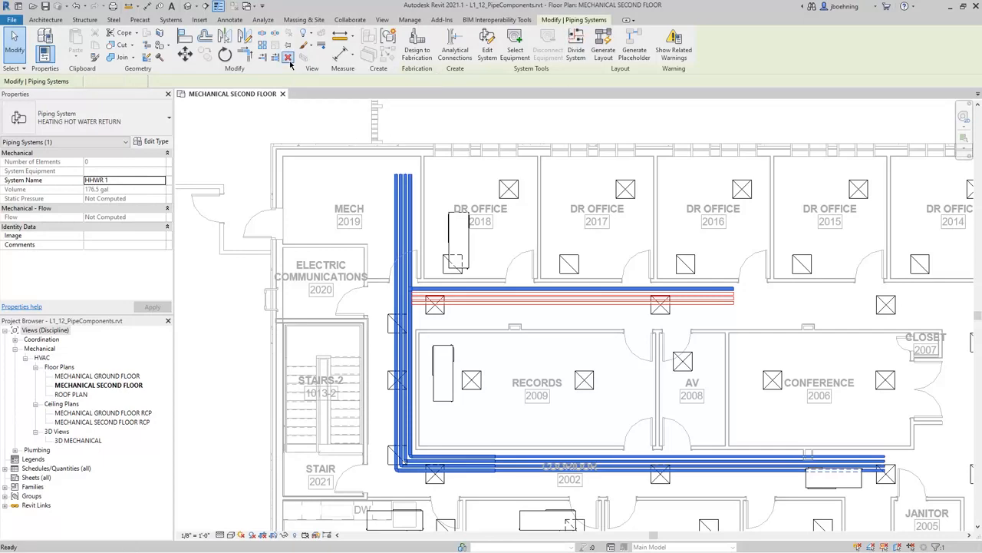
pyautogui.click(324, 135)
# - Check the system type of the vertical main nearest DR OFFICE 2018
pyautogui.scroll(3, 367, 172)
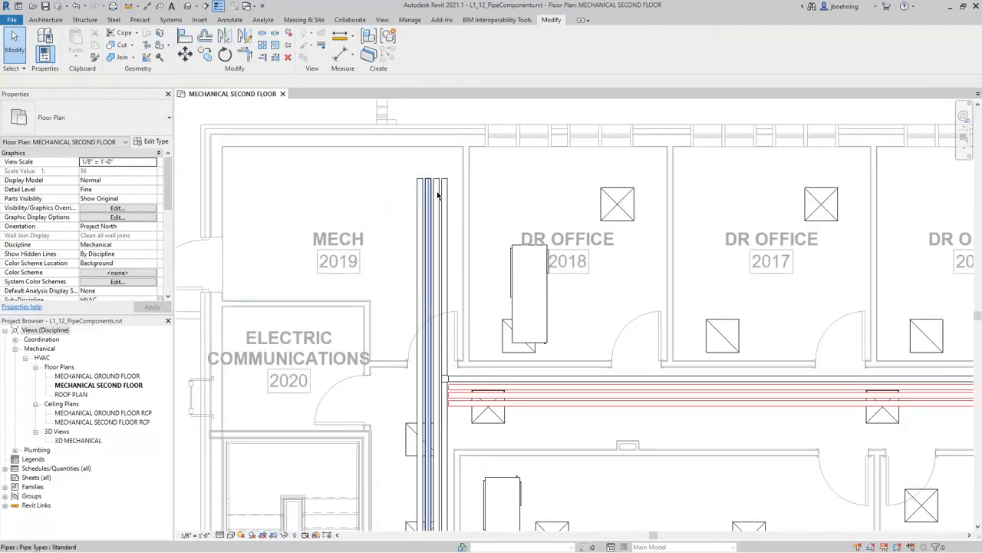
pyautogui.click(445, 196)
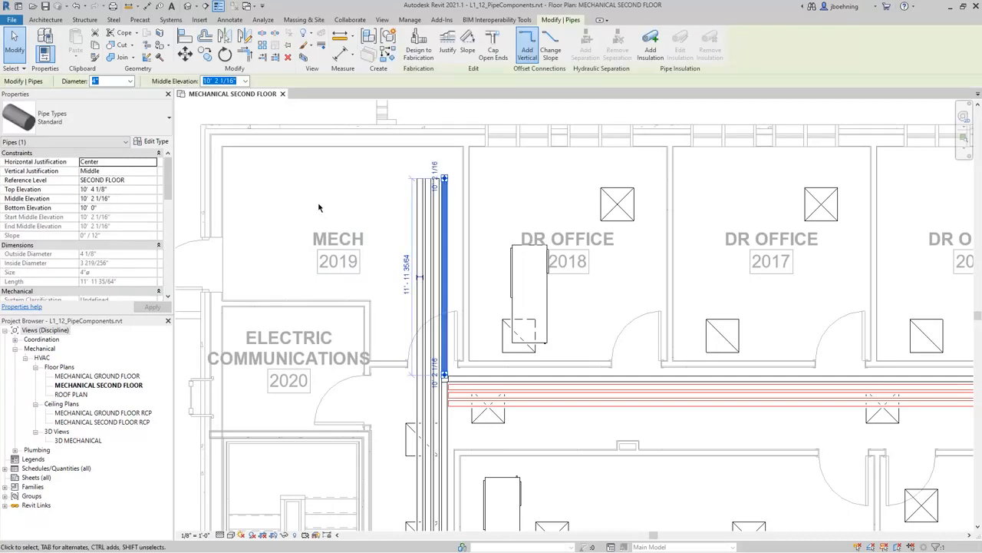
pyautogui.scroll(-2, 82, 261)
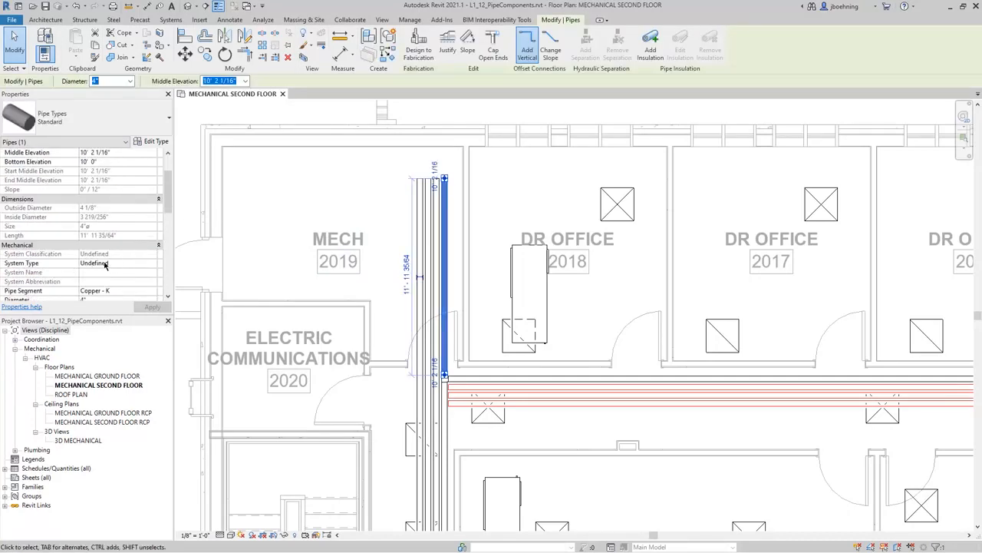
pyautogui.click(341, 199)
# - Draw a vertical 4" HEATING HOT WATER SUPPLY drop to middle elevation 0' 0" from the MECH 2019 end of the main nearest DR OFFICE 2018
pyautogui.moveTo(382, 191); pyautogui.dragTo(389, 231, button='middle')
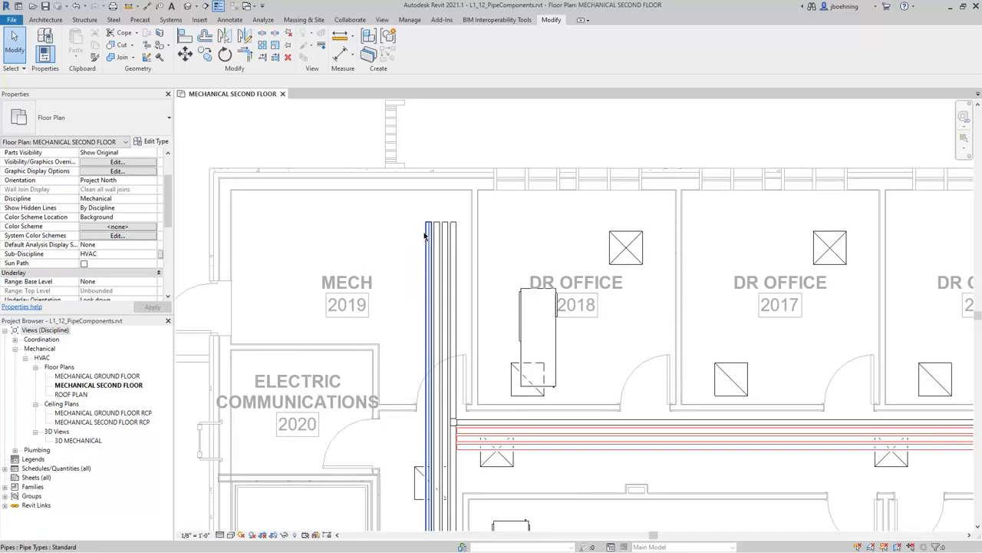
pyautogui.scroll(5, 432, 222)
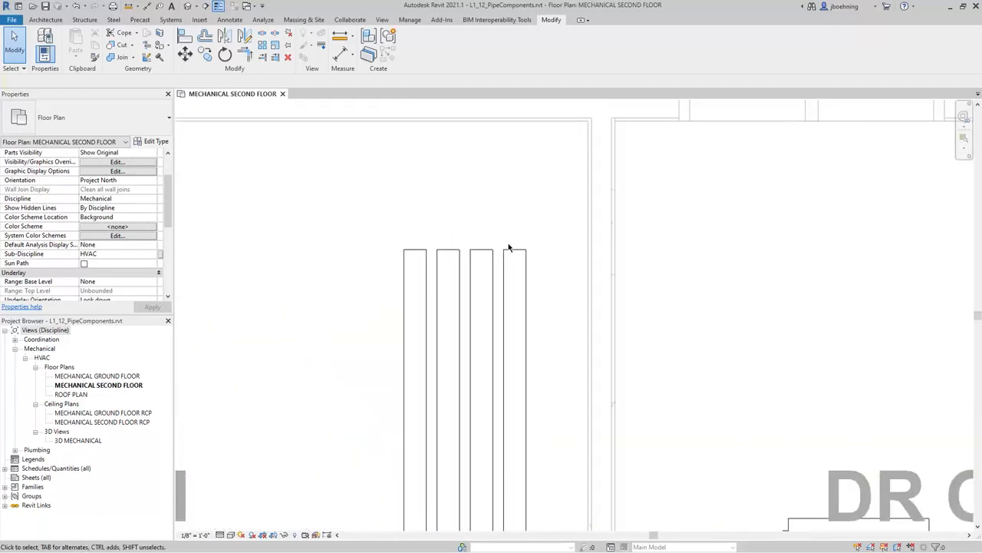
pyautogui.click(516, 253)
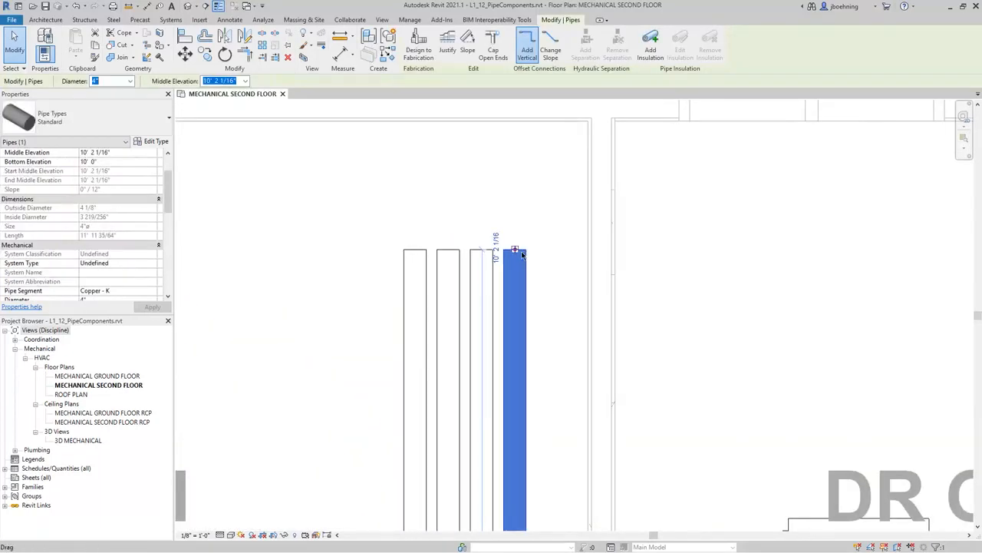
pyautogui.rightClick(517, 252)
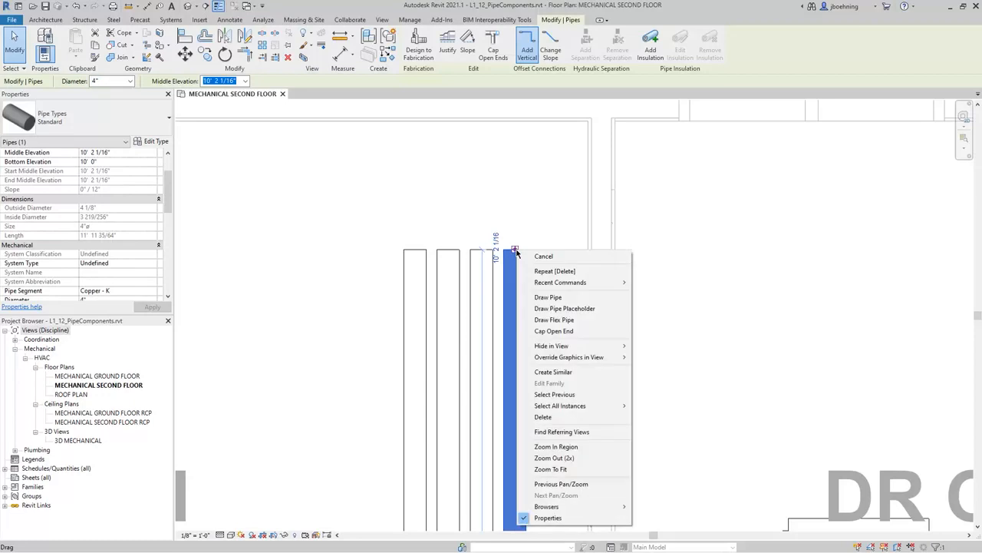
pyautogui.click(550, 298)
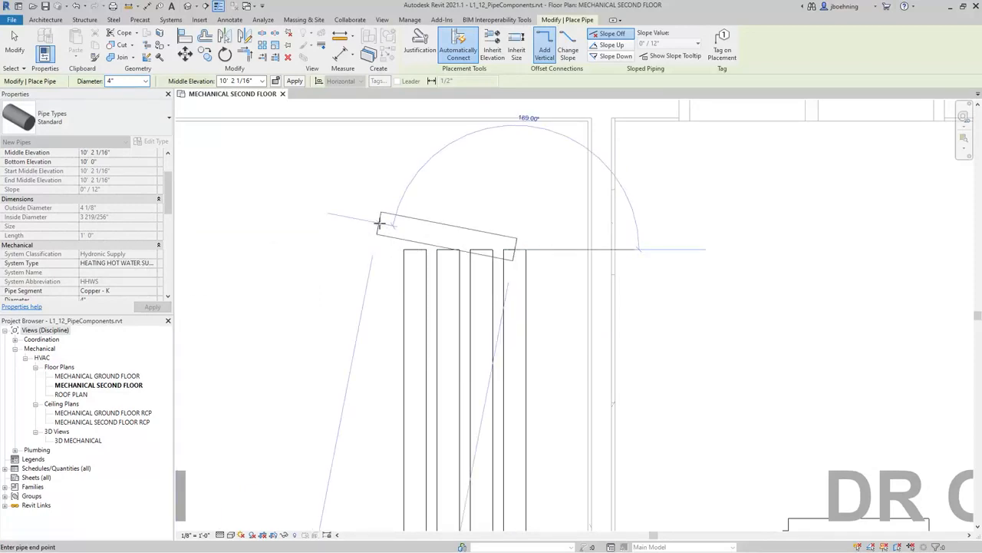
pyautogui.click(244, 81)
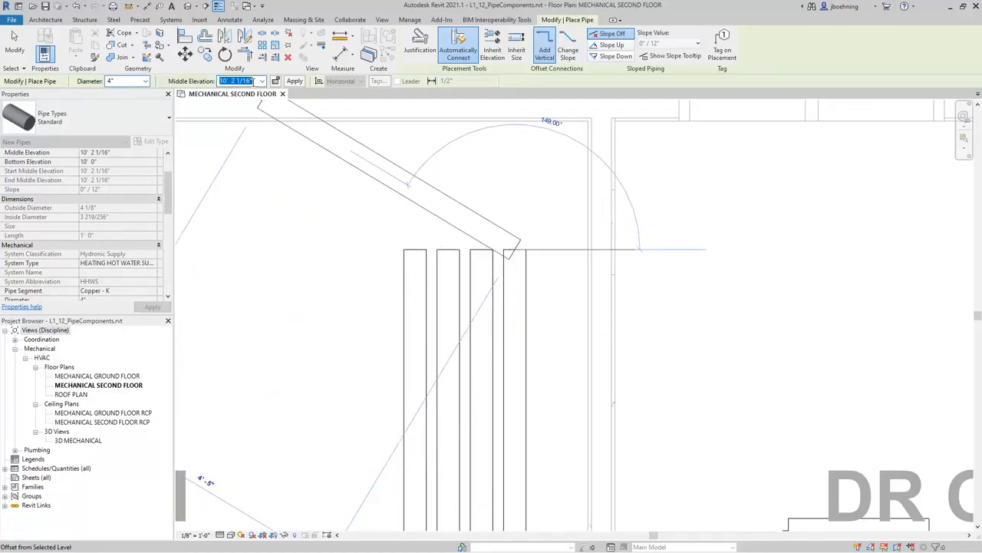
pyautogui.write("0' 0")
pyautogui.click(294, 82)
pyautogui.click(296, 81)
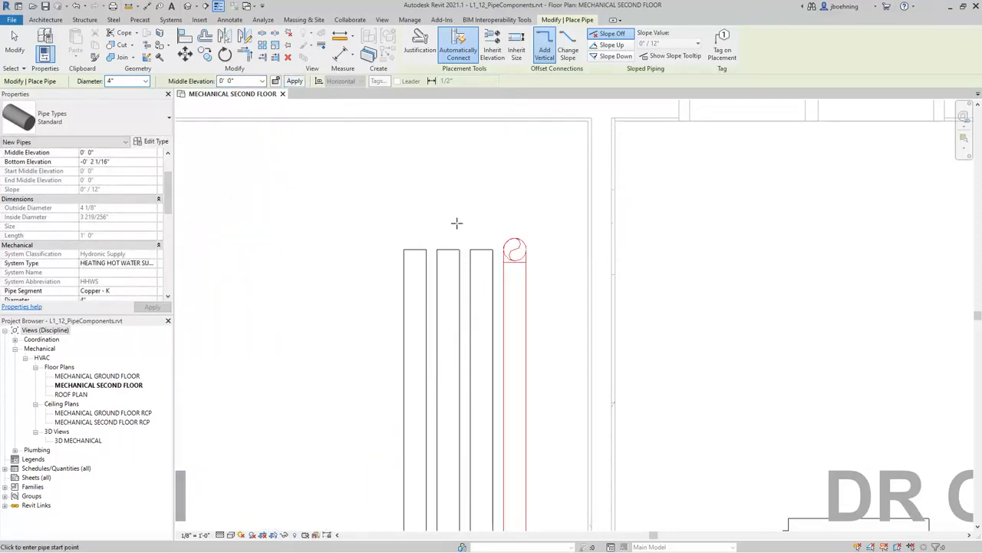
# - Set the system type to HEATING HOT WATER RETURN and drop a pipe to elevation 0' 0" from the main next to the supply
pyautogui.scroll(-1, 456, 223)
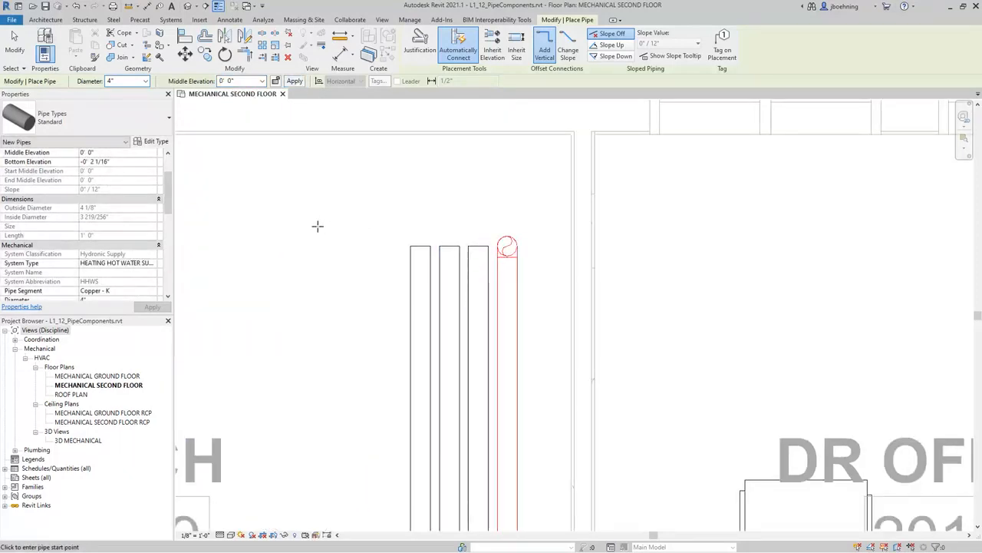
pyautogui.scroll(1, 476, 226)
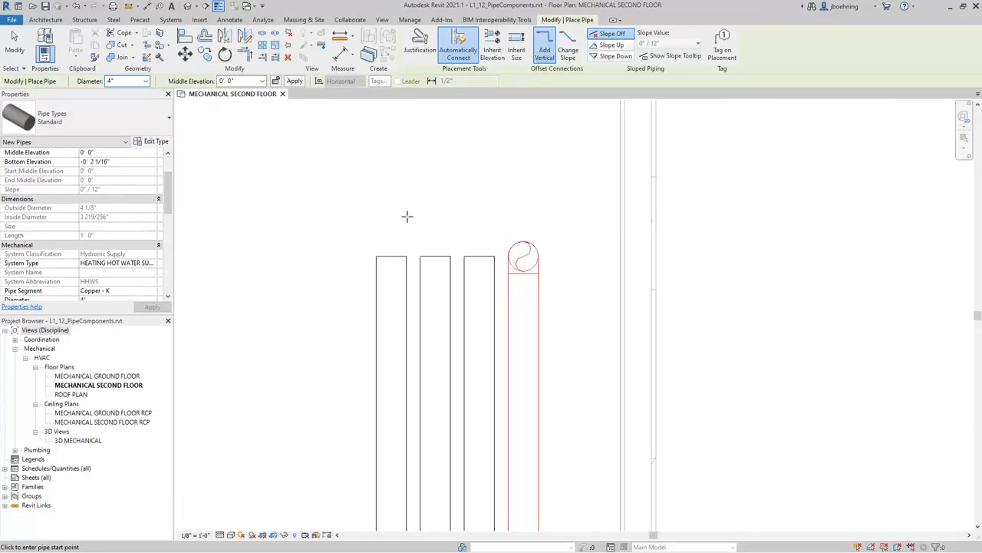
pyautogui.click(159, 266)
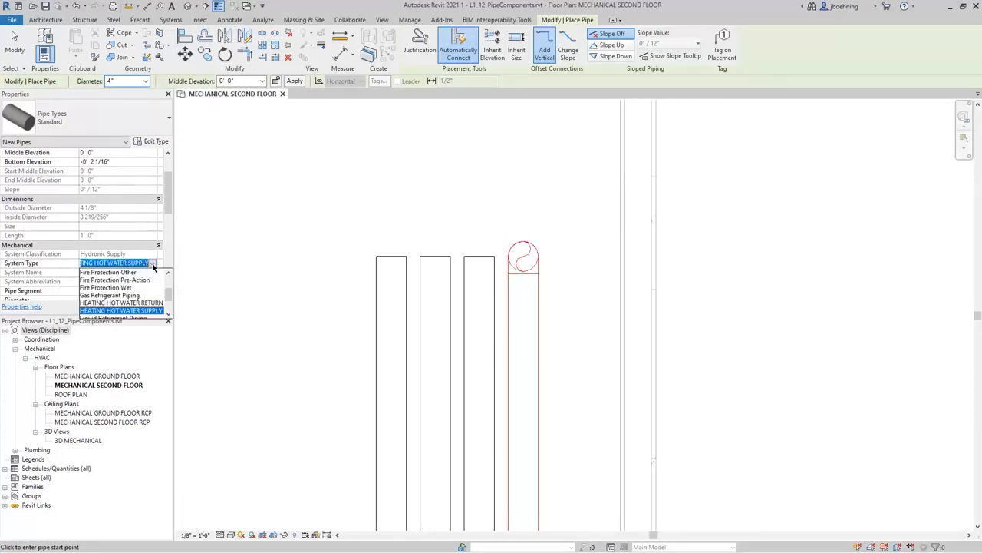
pyautogui.click(120, 303)
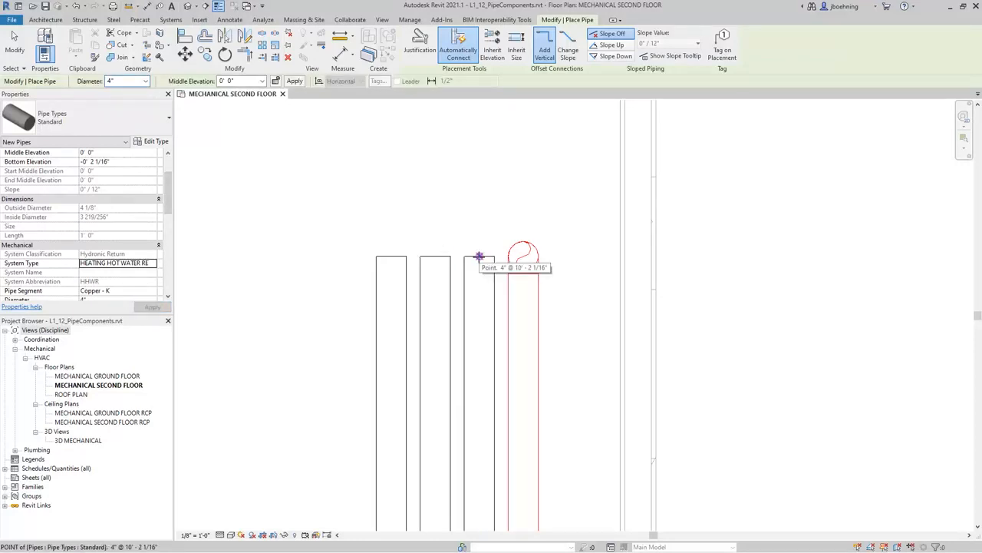
pyautogui.click(478, 256)
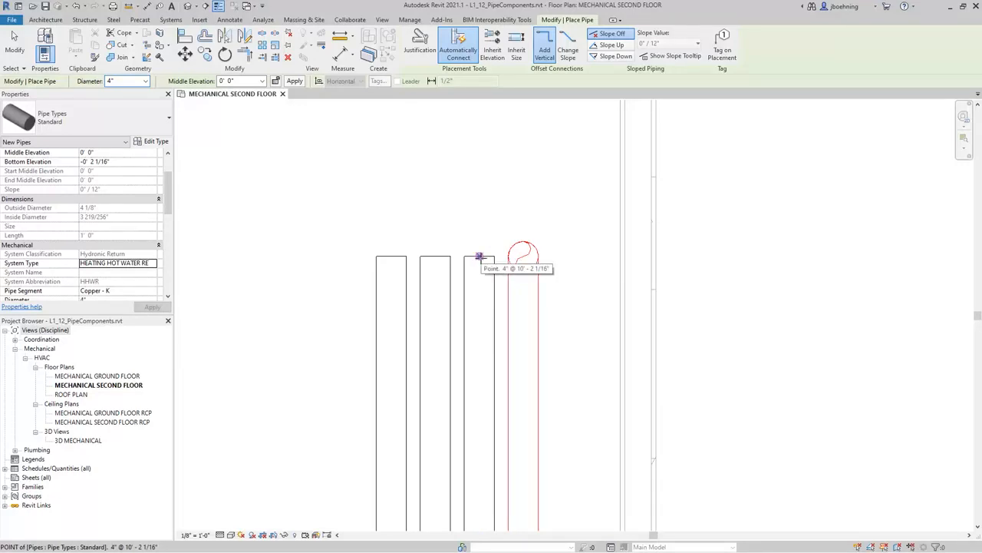
pyautogui.click(479, 256)
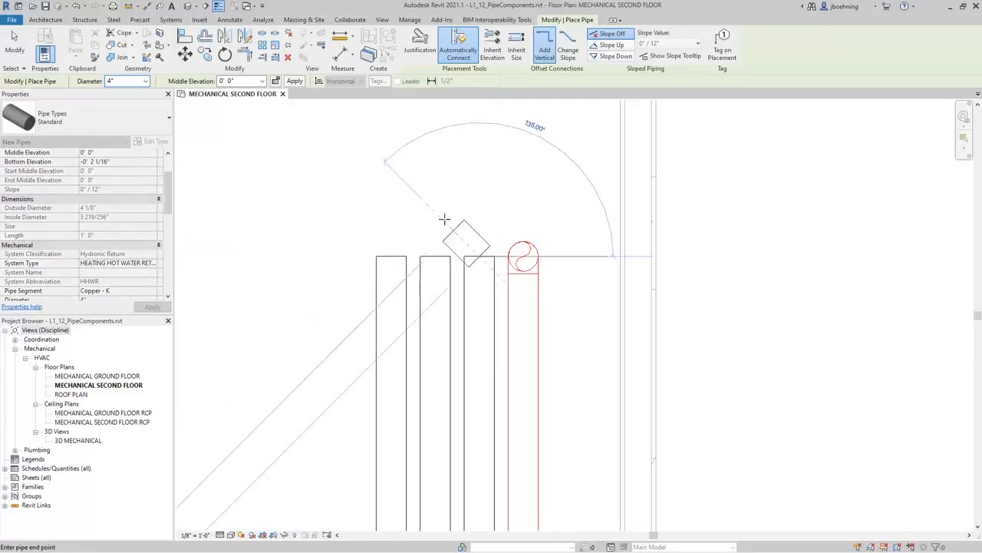
pyautogui.click(294, 81)
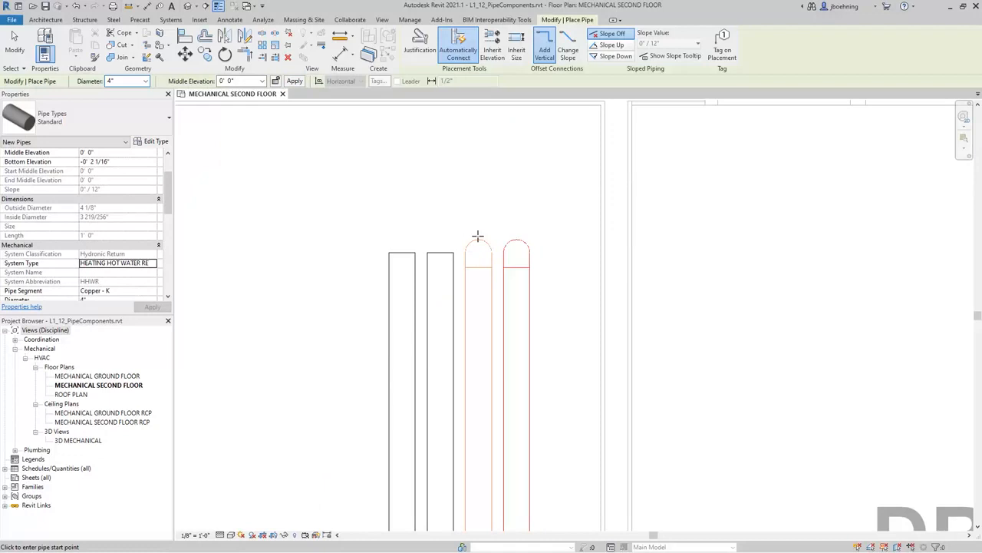
# - Set the system type to CONDENSER WATER SUPPLY and drop a pipe to elevation 0' 0" from the main beside the heating return
pyautogui.scroll(2, 430, 249)
pyautogui.click(122, 263)
pyautogui.click(153, 263)
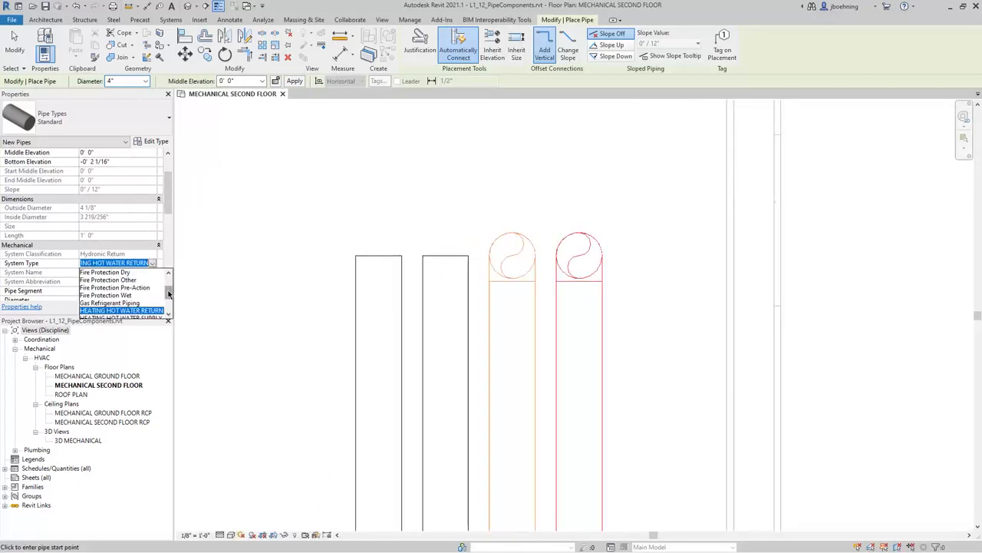
pyautogui.scroll(2, 168, 293)
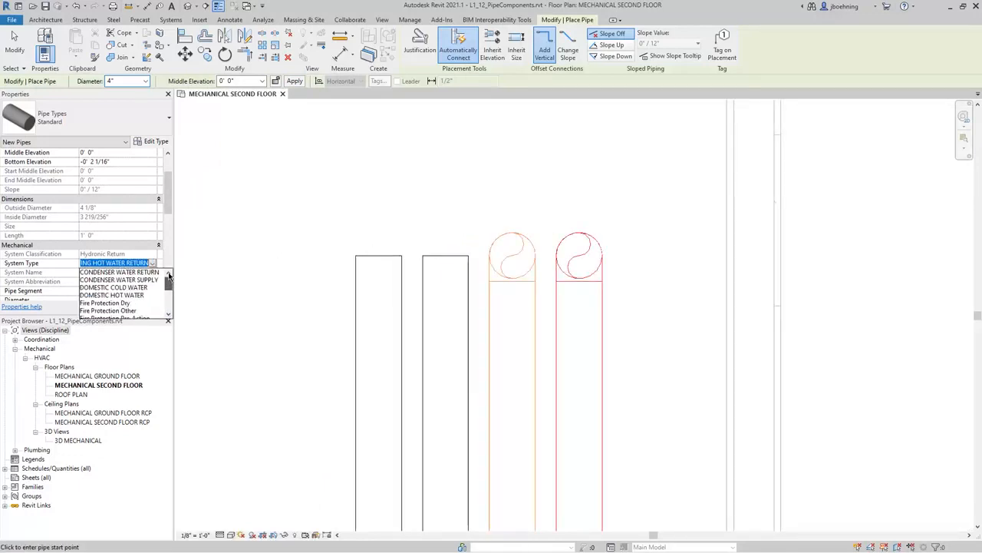
pyautogui.click(129, 279)
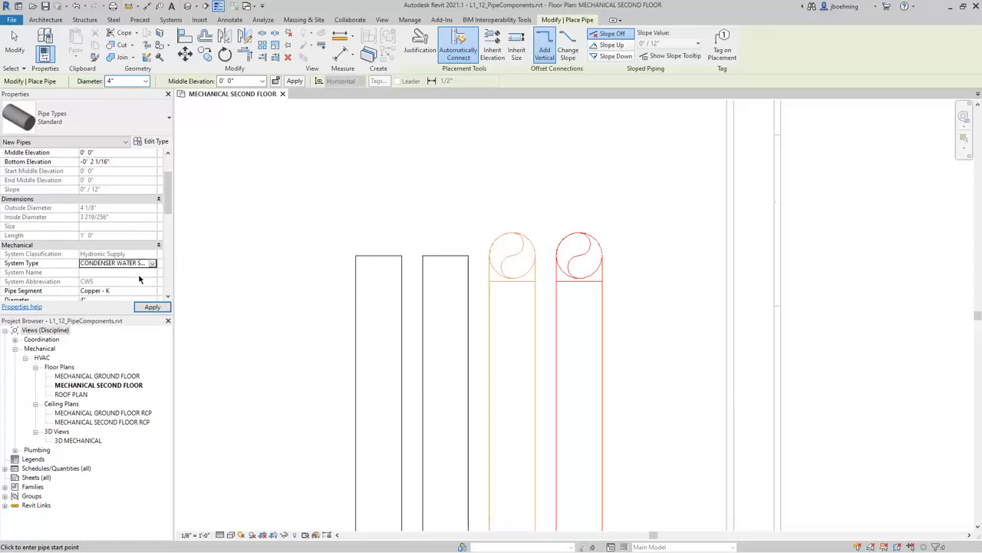
pyautogui.click(445, 259)
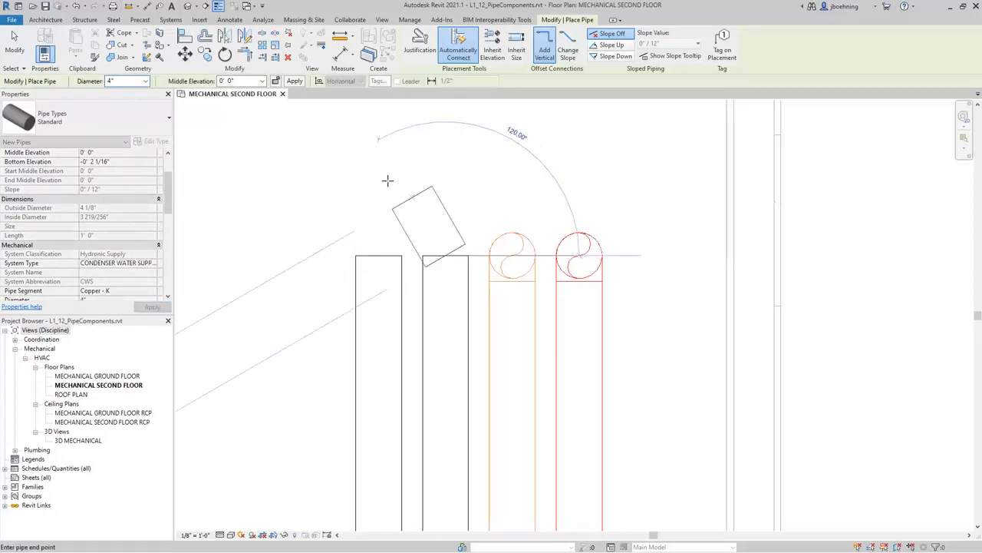
pyautogui.doubleClick(297, 86)
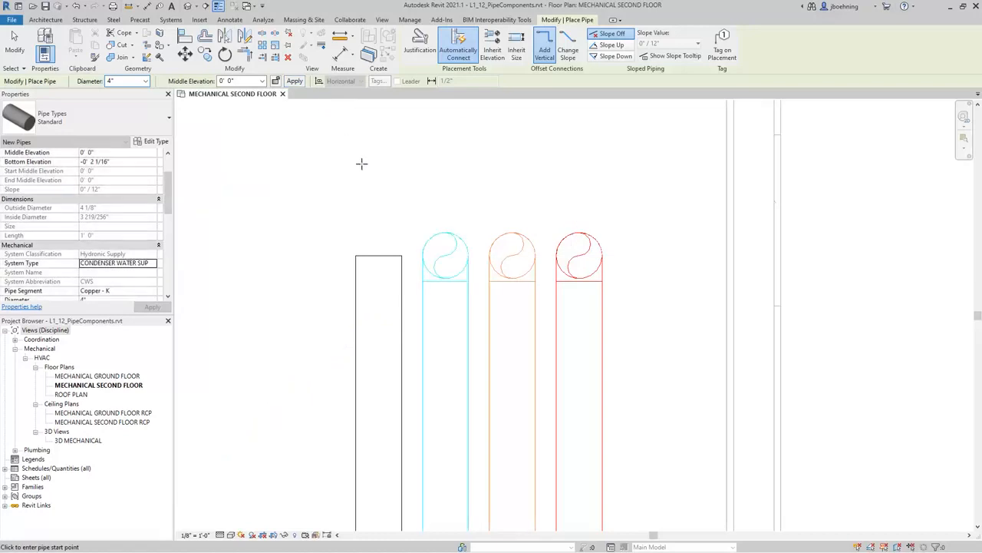
# - Set the system type to CONDENSER WATER RETURN and drop a pipe to elevation 0' 0" from the last undefined main in MECH 2019
pyautogui.click(153, 265)
pyautogui.click(135, 273)
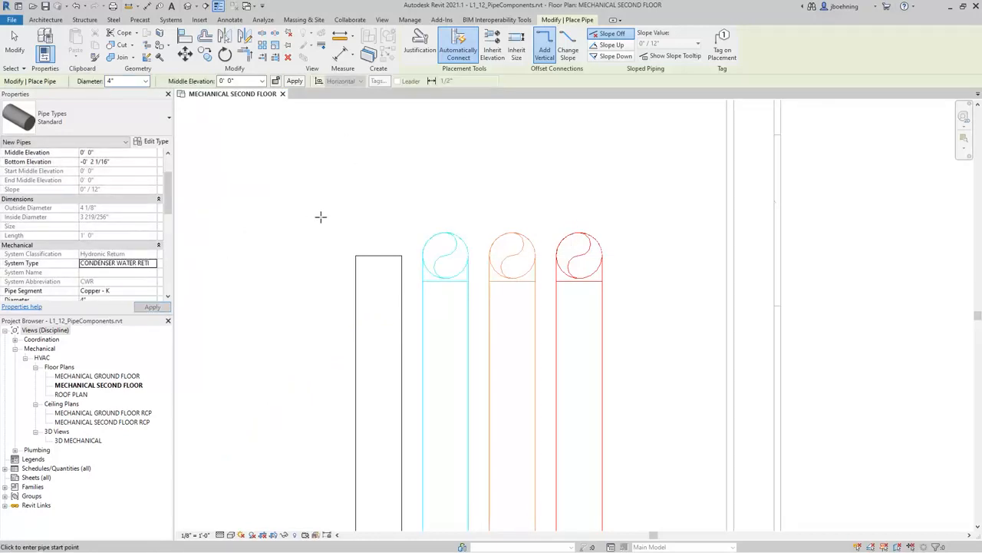
pyautogui.click(378, 256)
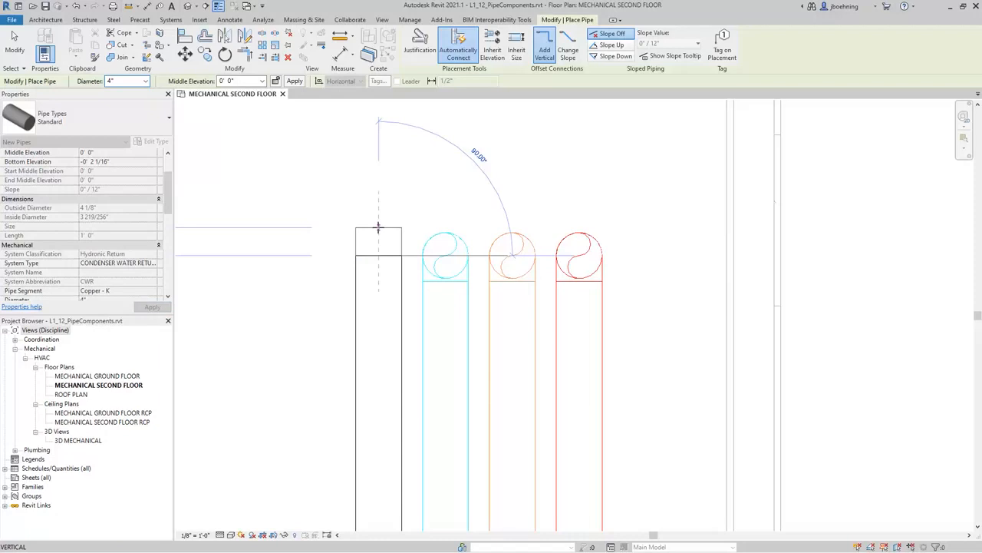
pyautogui.press('Escape')
pyautogui.scroll(-2, 401, 185)
pyautogui.press('Escape')
pyautogui.scroll(-3, 405, 178)
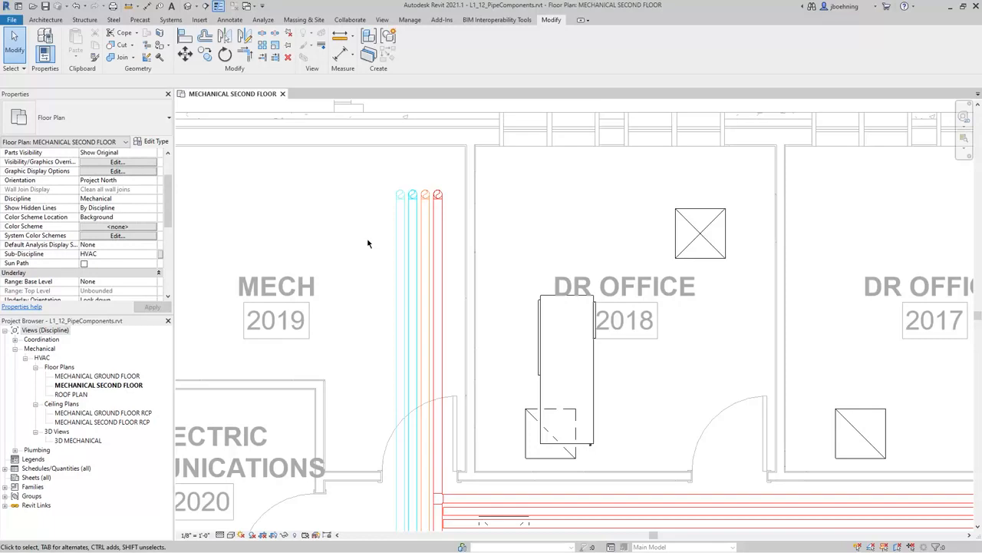
# - Place a 4" Motor Control Valve - 2.5-6 Inch pipe accessory on the heating hot water supply main in MECH 2019
pyautogui.scroll(-2, 369, 244)
pyautogui.moveTo(465, 220); pyautogui.dragTo(479, 203, button='middle')
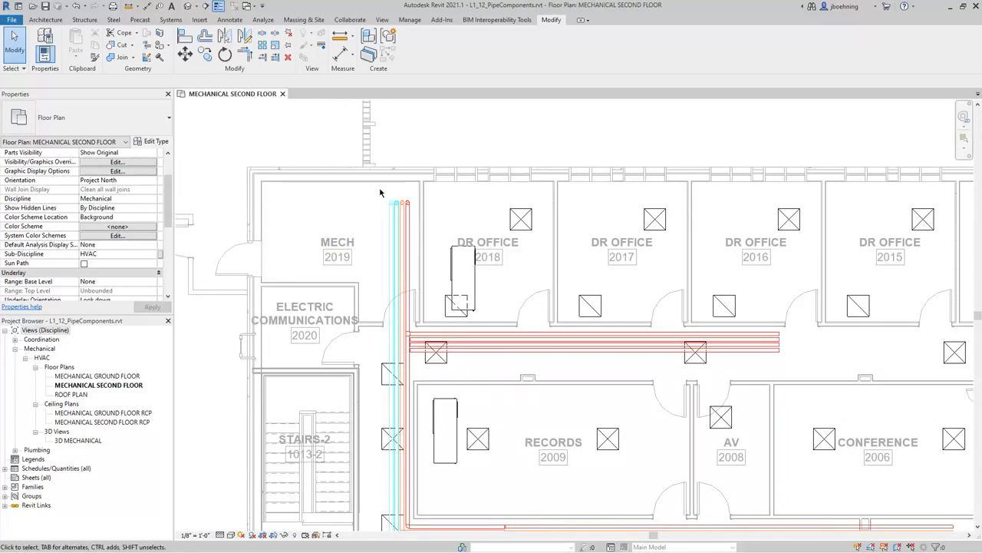
pyautogui.scroll(4, 385, 195)
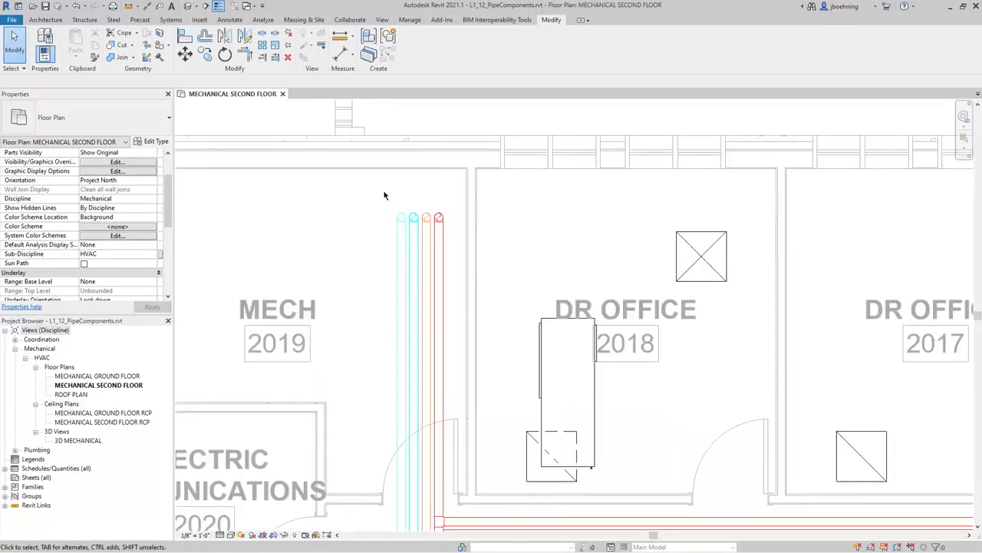
pyautogui.click(170, 19)
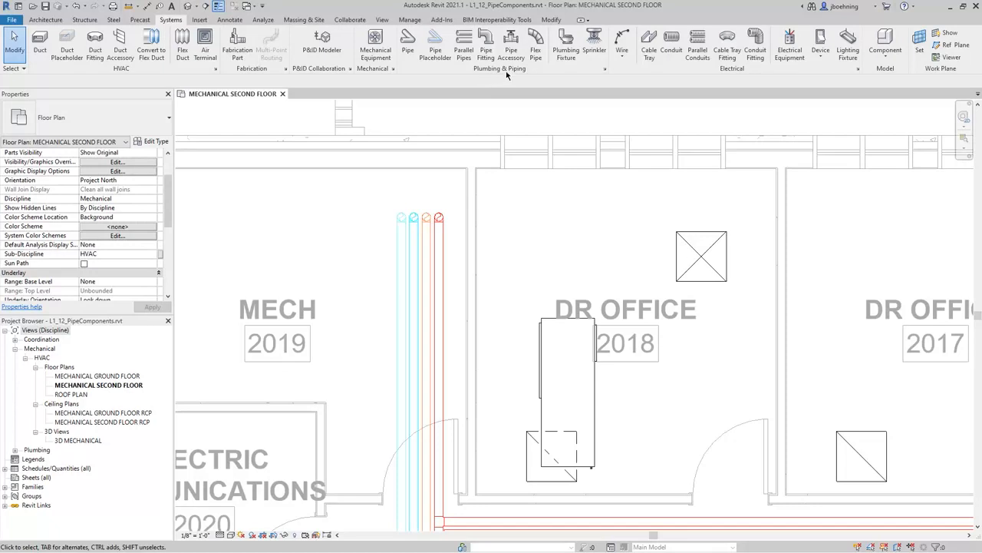
pyautogui.click(517, 62)
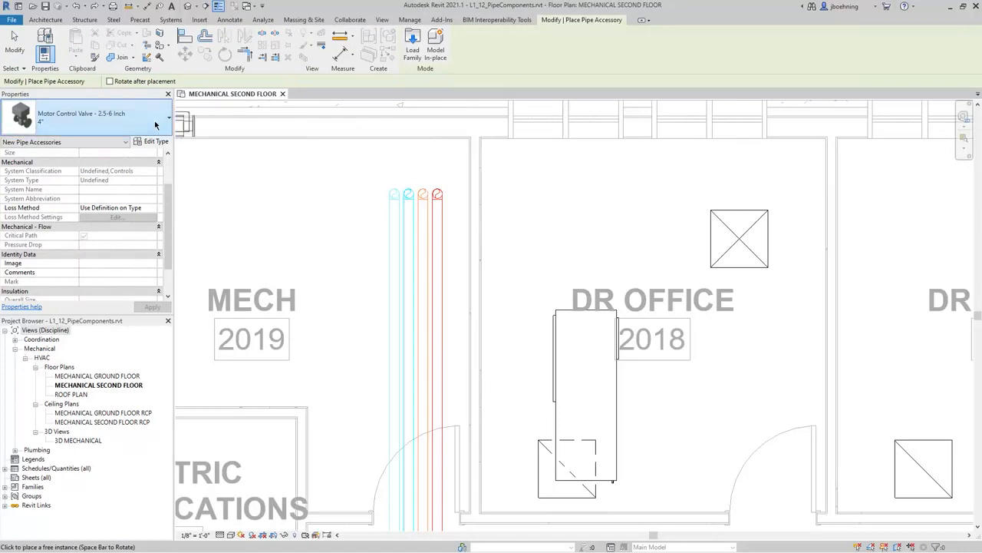
pyautogui.click(155, 124)
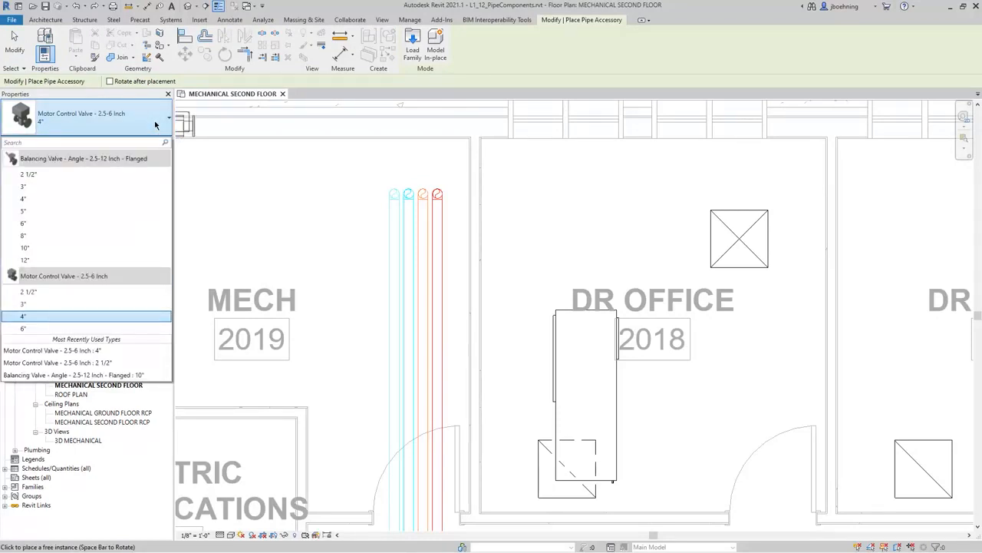
pyautogui.click(60, 317)
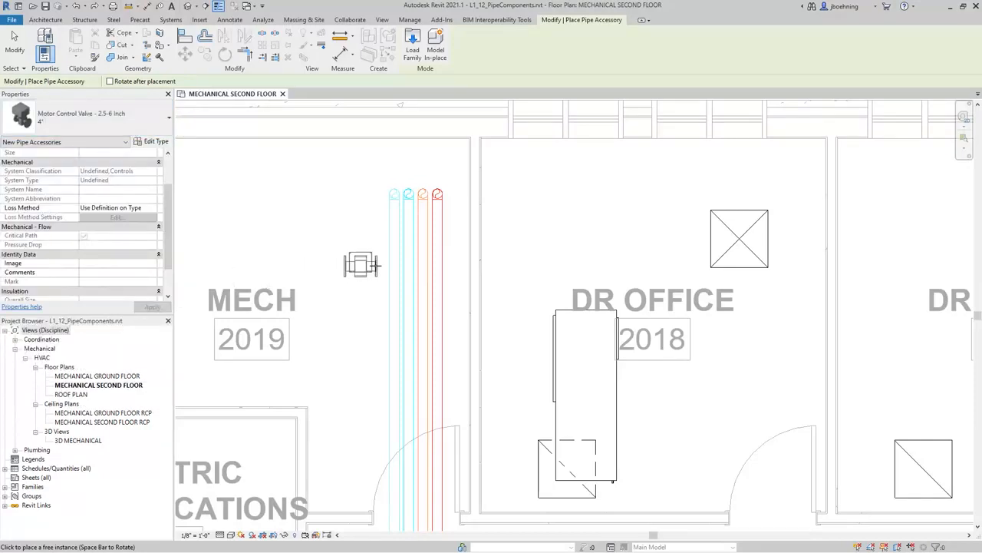
pyautogui.scroll(2, 450, 259)
pyautogui.scroll(1, 450, 259)
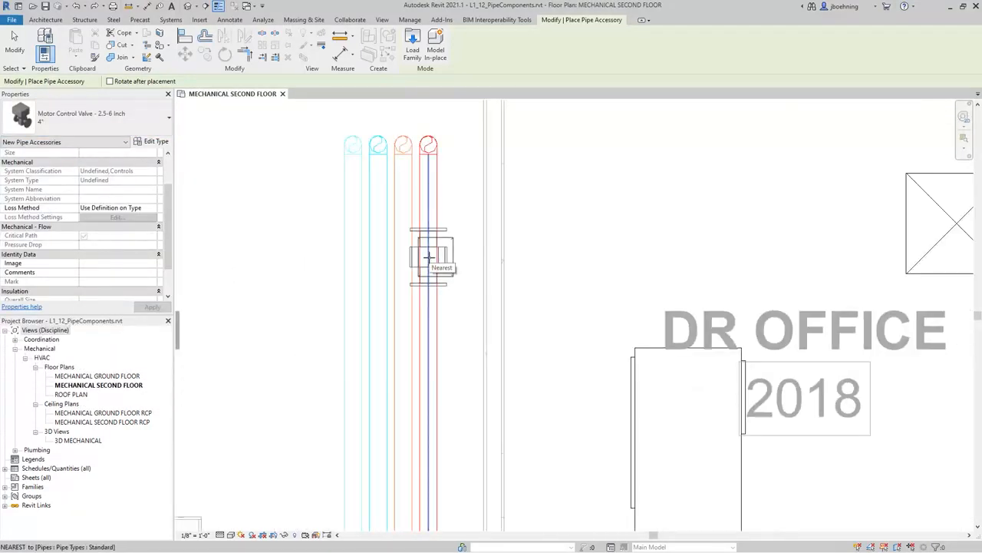
pyautogui.moveTo(464, 267); pyautogui.dragTo(530, 288, button='middle')
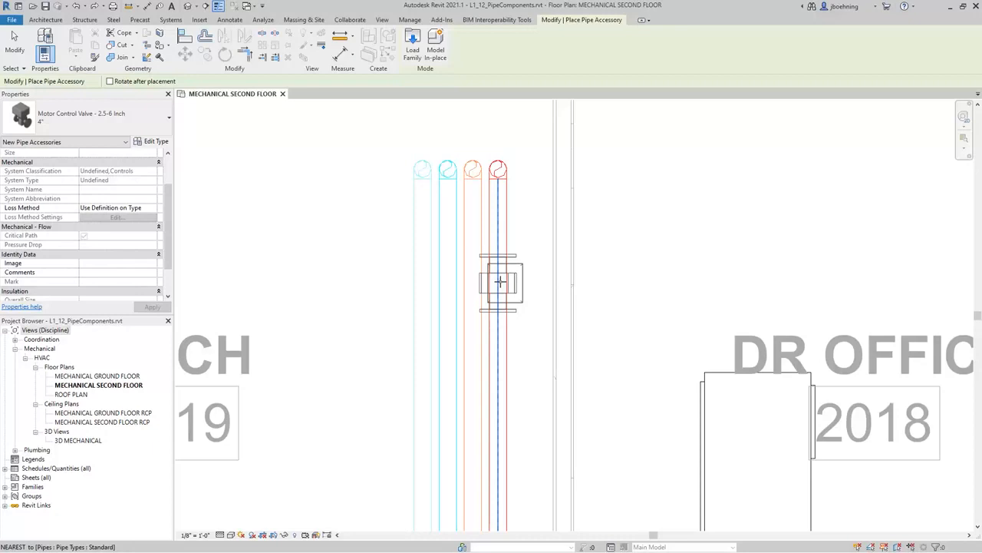
pyautogui.click(501, 277)
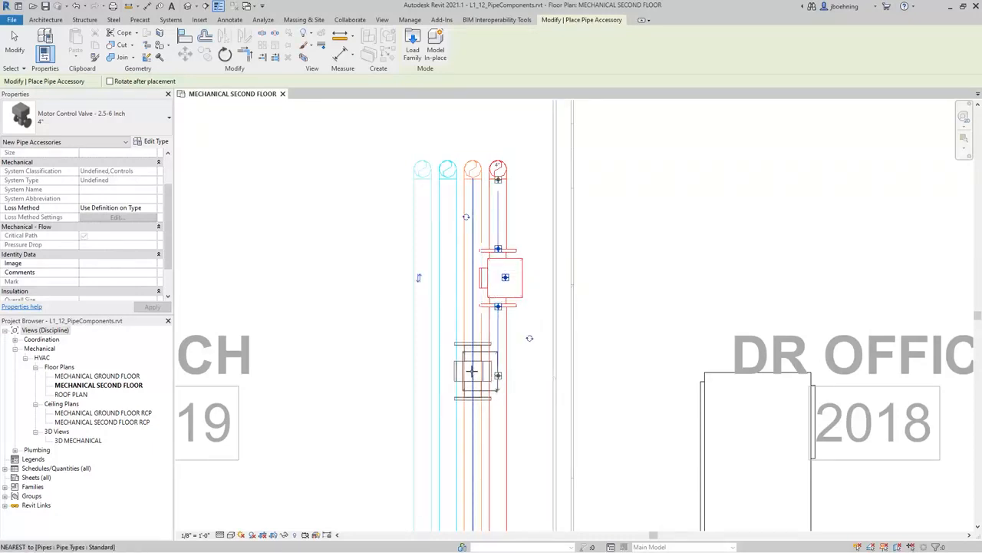
# - Place staggered 4" motor control valves on the heating hot water return, condenser water supply and condenser water return mains in MECH 2019
pyautogui.click(472, 370)
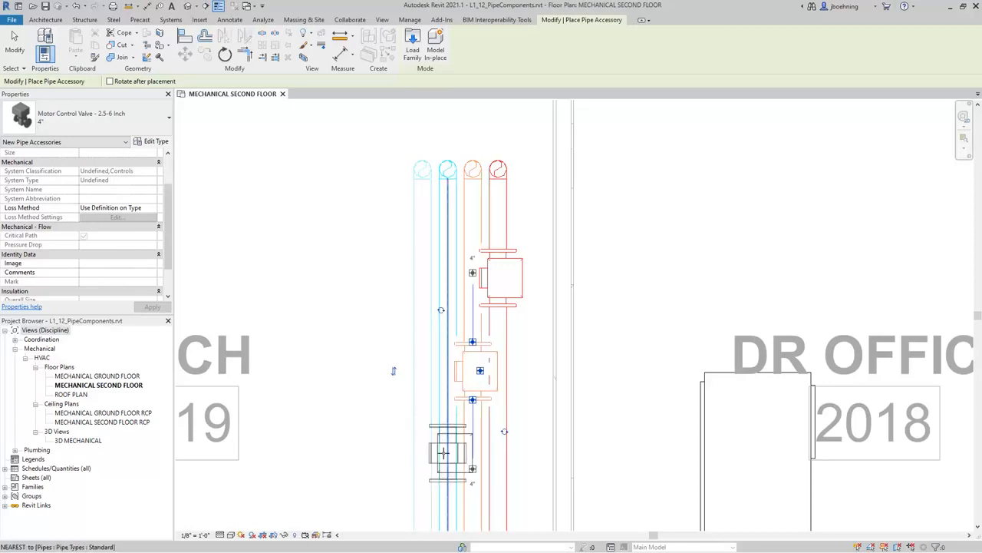
pyautogui.click(448, 453)
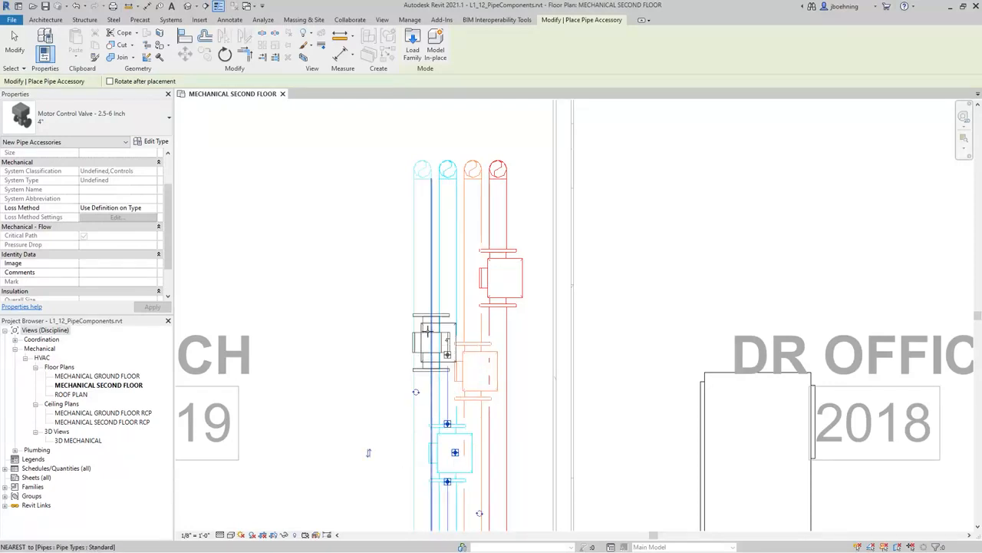
pyautogui.click(423, 312)
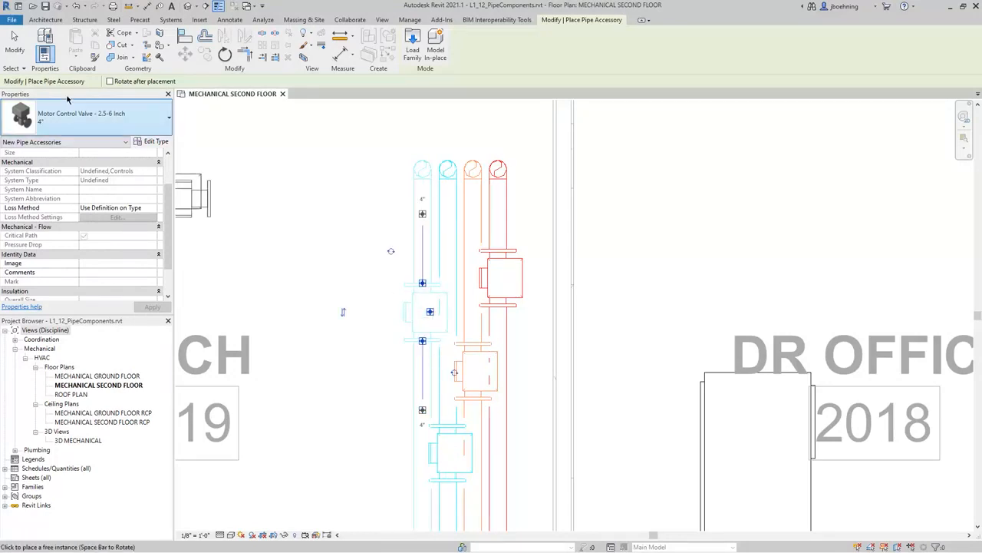
pyautogui.click(15, 48)
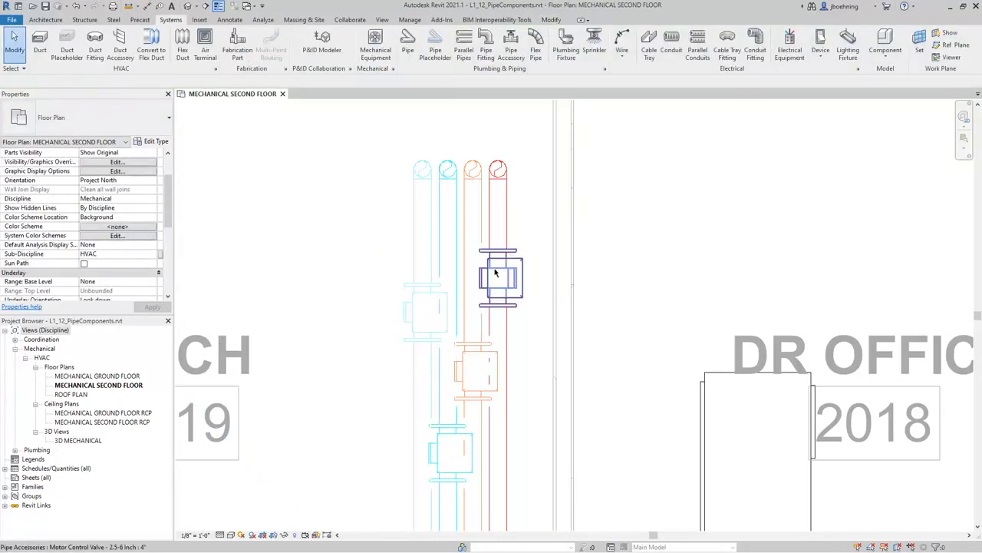
pyautogui.scroll(-2, 547, 269)
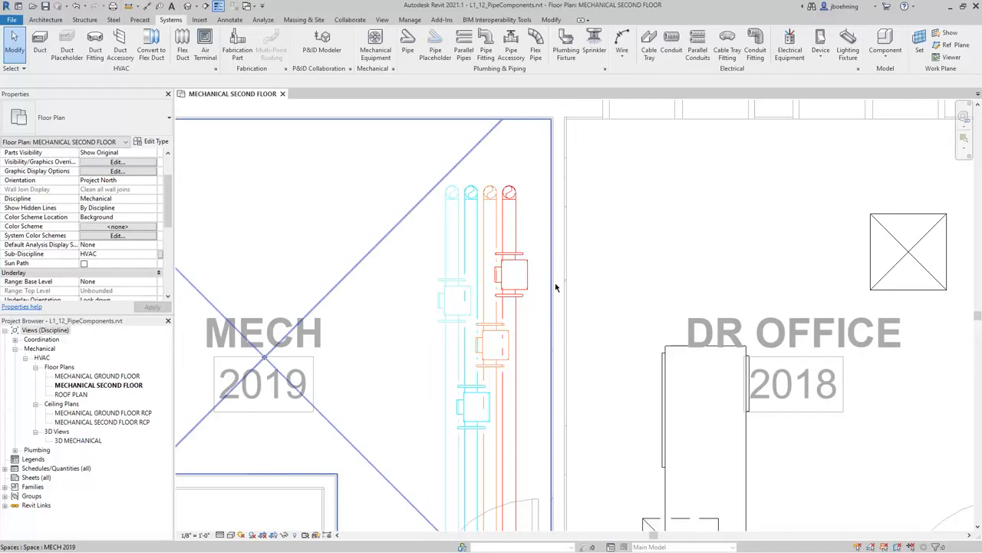
pyautogui.scroll(3, 532, 353)
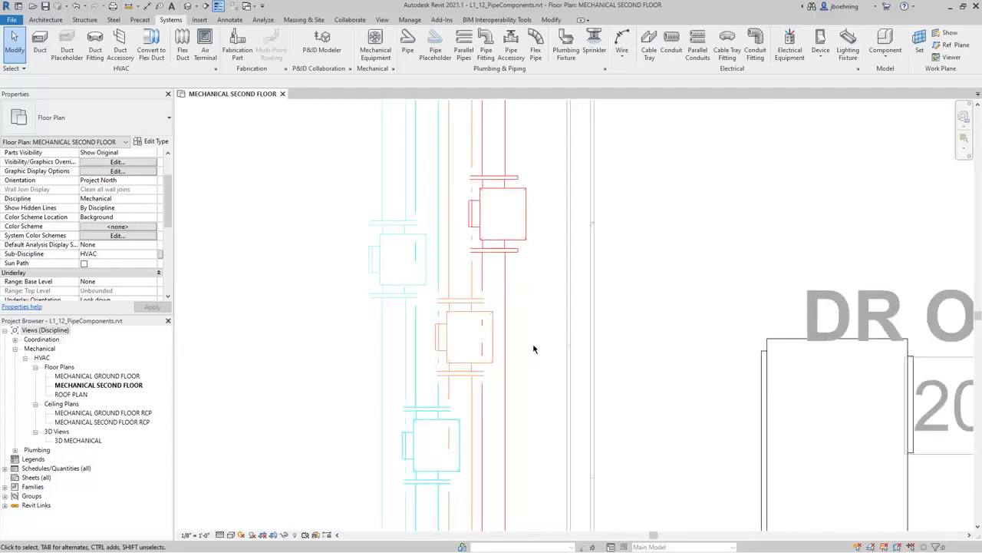